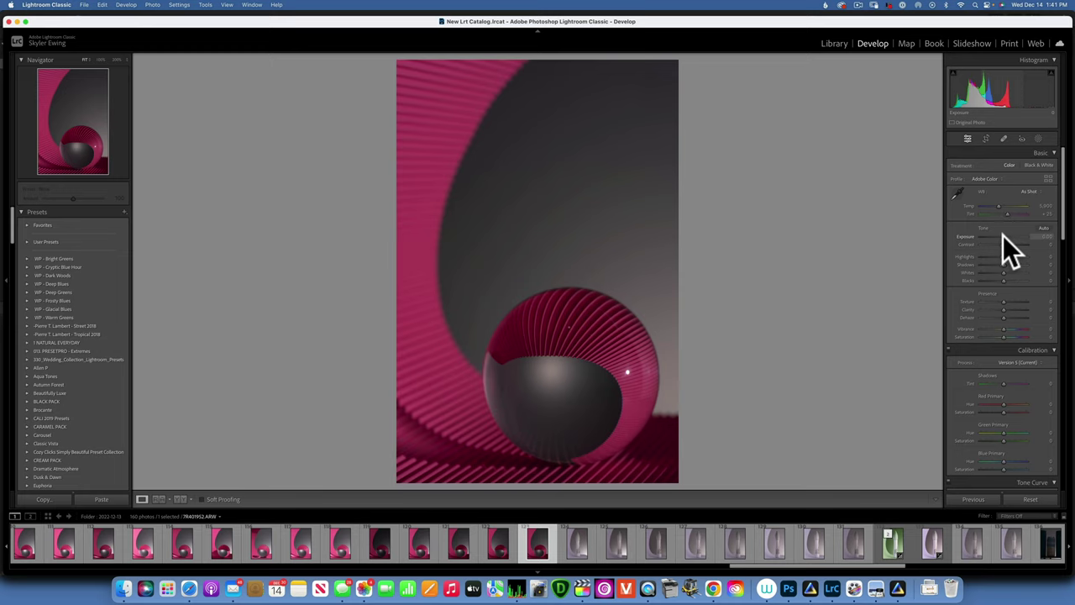
Raise exposure to +0.55, highlights to -20, shadows to +55, whites about +31, plus contrast and clarity
left_click_drag(1002, 235, 1004, 235)
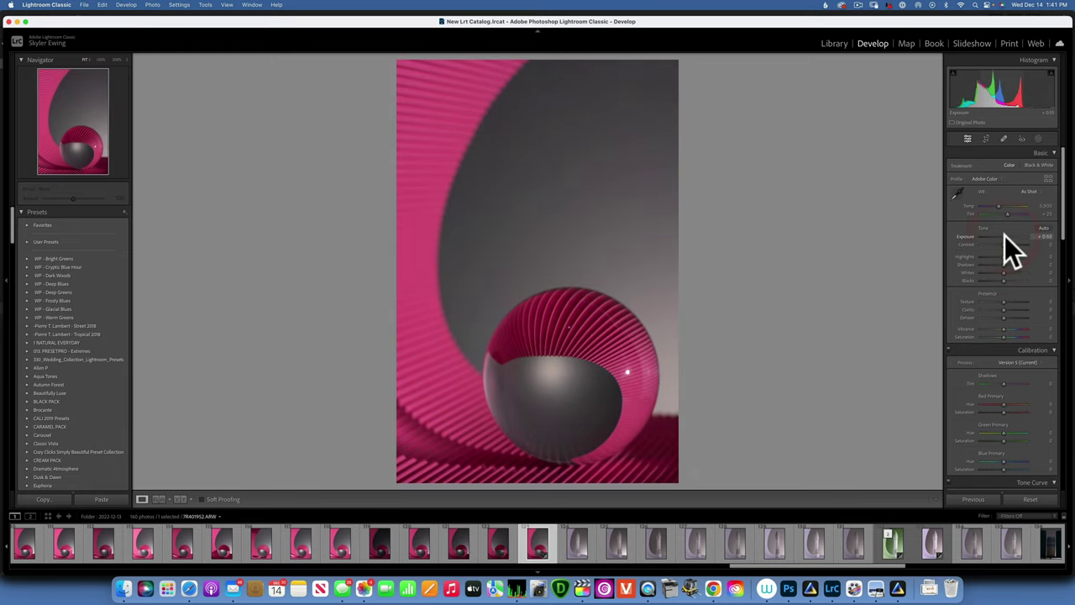
left_click_drag(1000, 251, 1008, 241)
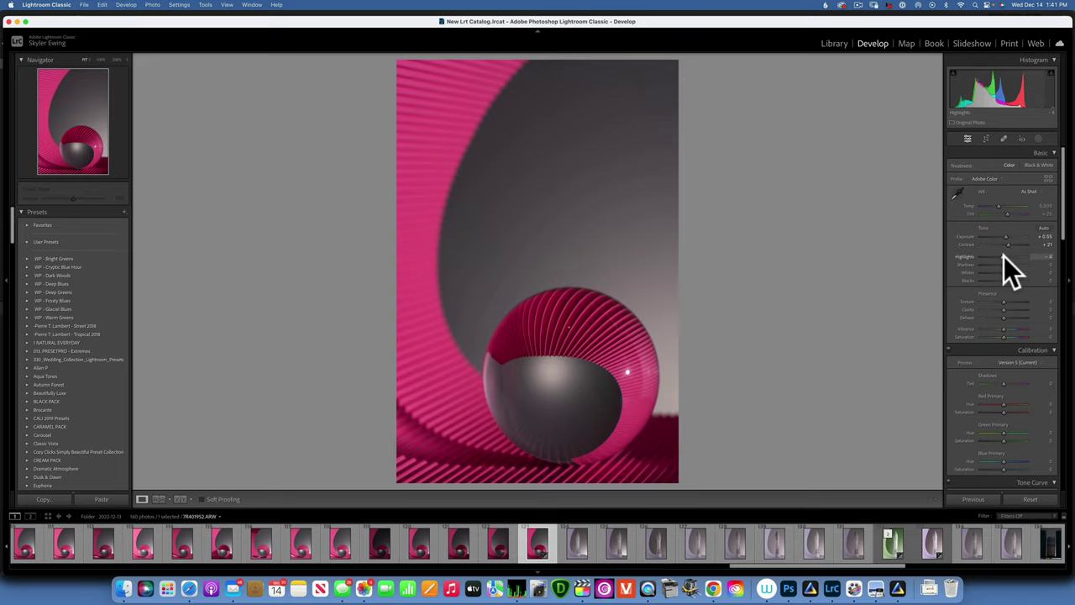
left_click_drag(1003, 256, 1000, 256)
left_click_drag(1005, 263, 1008, 265)
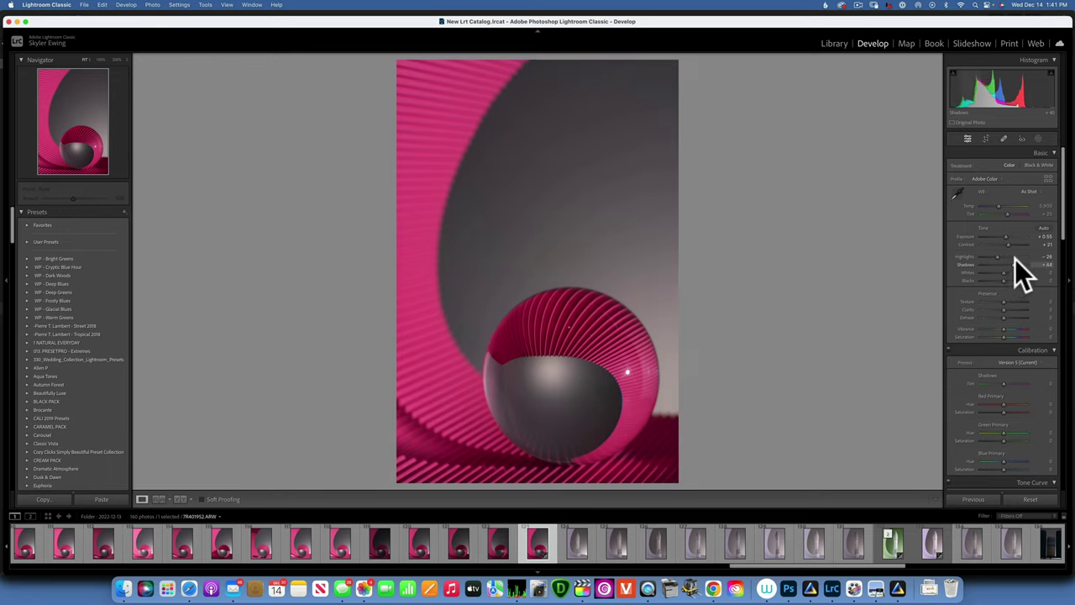
scroll(1016, 258, "up", 3)
left_click(1018, 257)
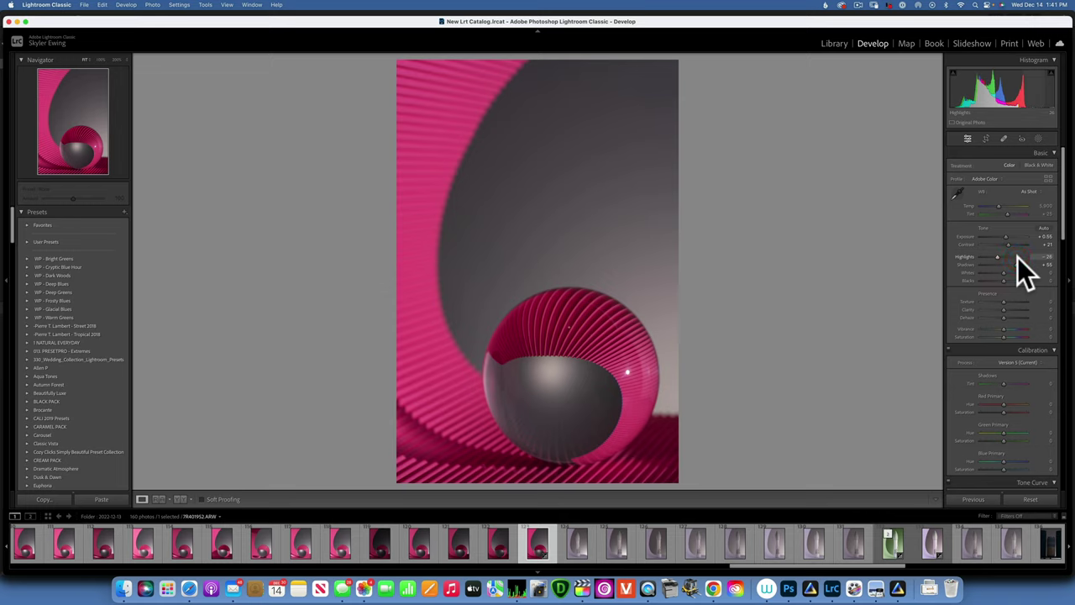
left_click_drag(1004, 271, 1010, 269)
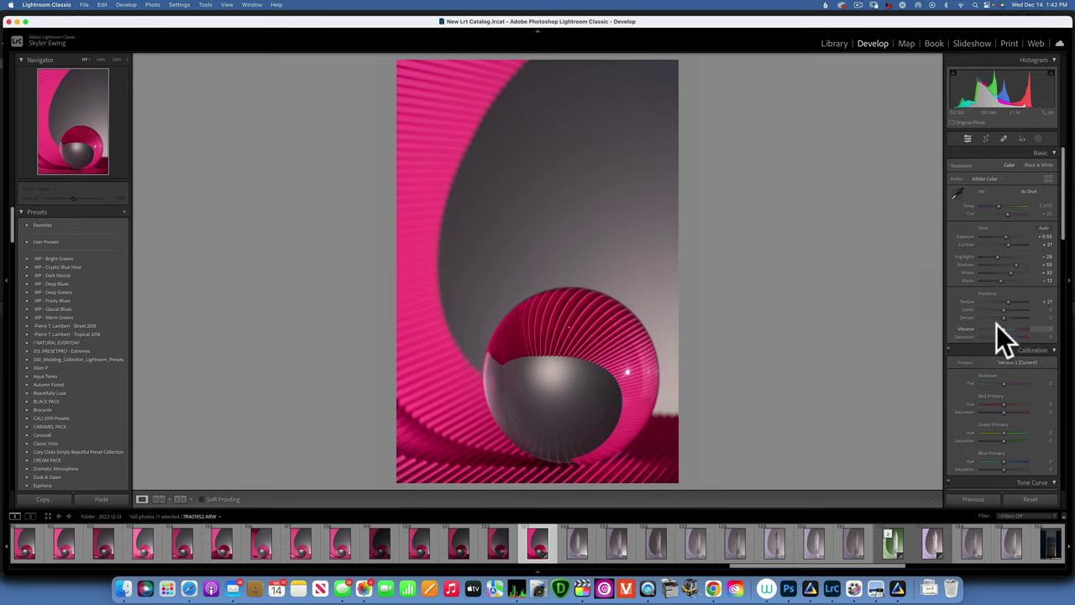
left_click_drag(1004, 309, 1009, 310)
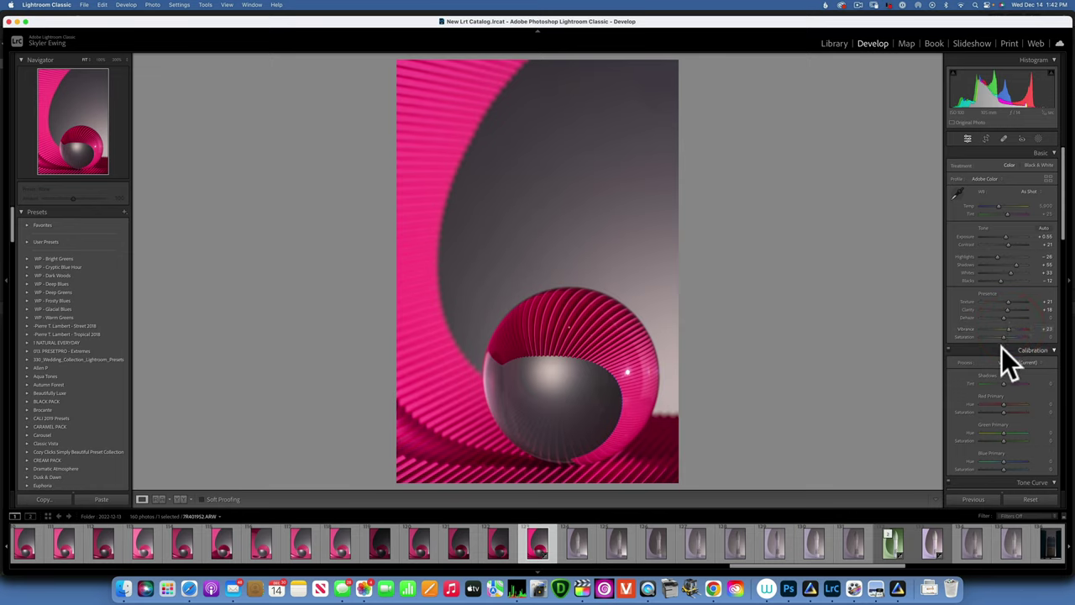
scroll(1002, 347, "down", 5)
Set sharpening Masking to about 79 and enable lens profile corrections with chromatic aberration removal
scroll(1002, 348, "down", 10)
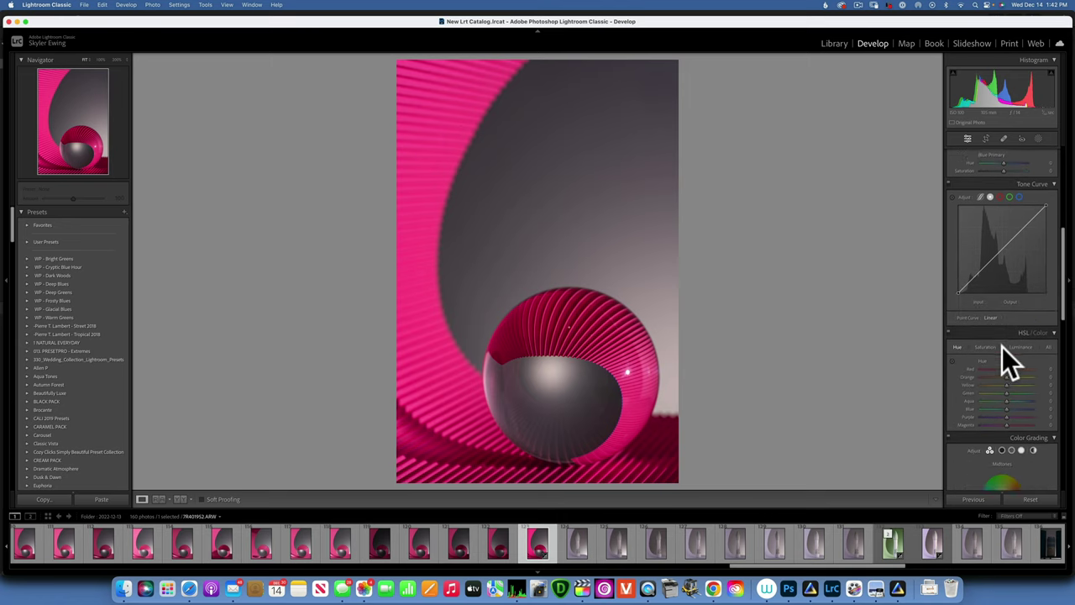
scroll(1003, 346, "down", 4)
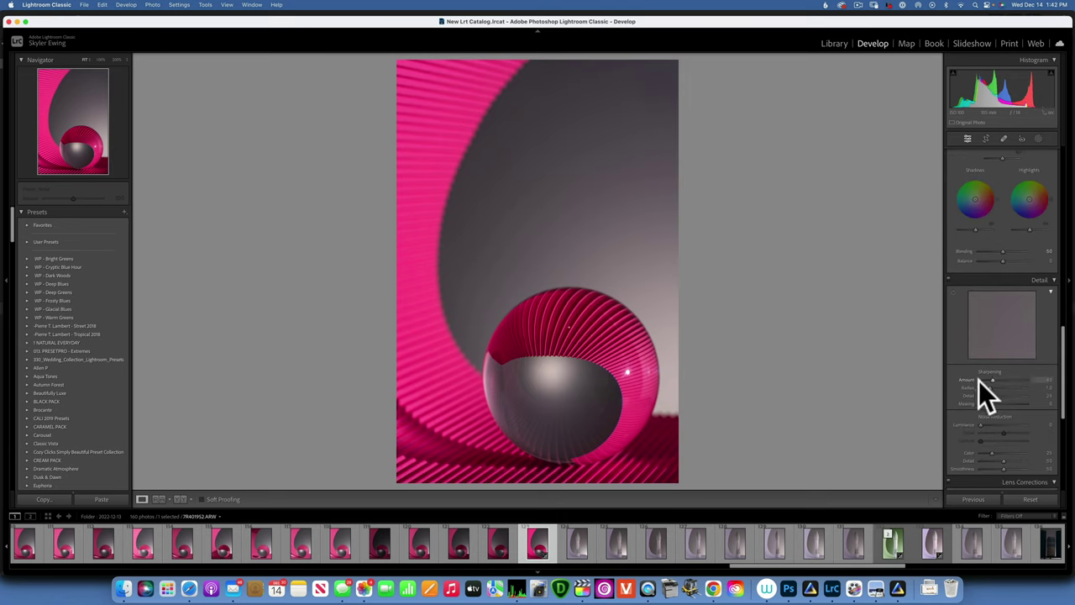
left_click_drag(981, 402, 1017, 400)
scroll(986, 404, "down", 3)
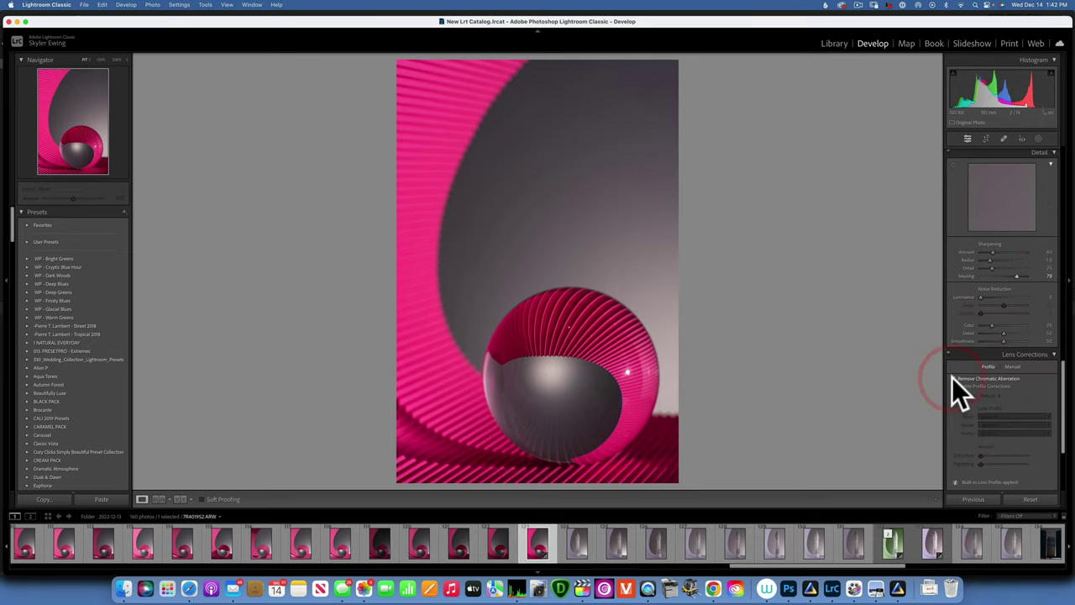
left_click(953, 384)
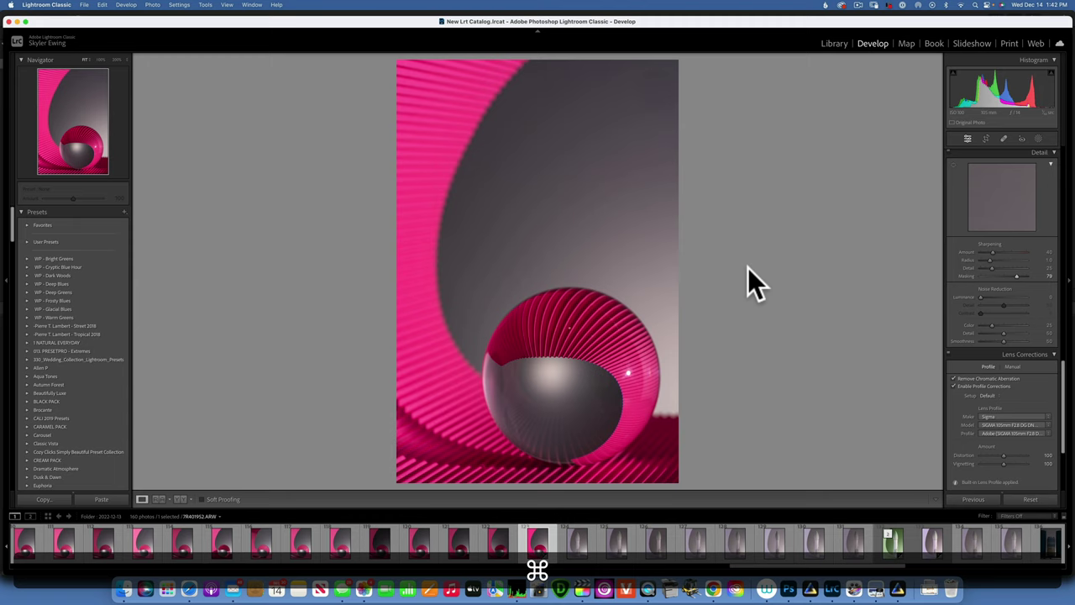
Edit the photo in Photoshop, duplicate Background as Layer 1, and view the ball's rim at 100%
key("super+e")
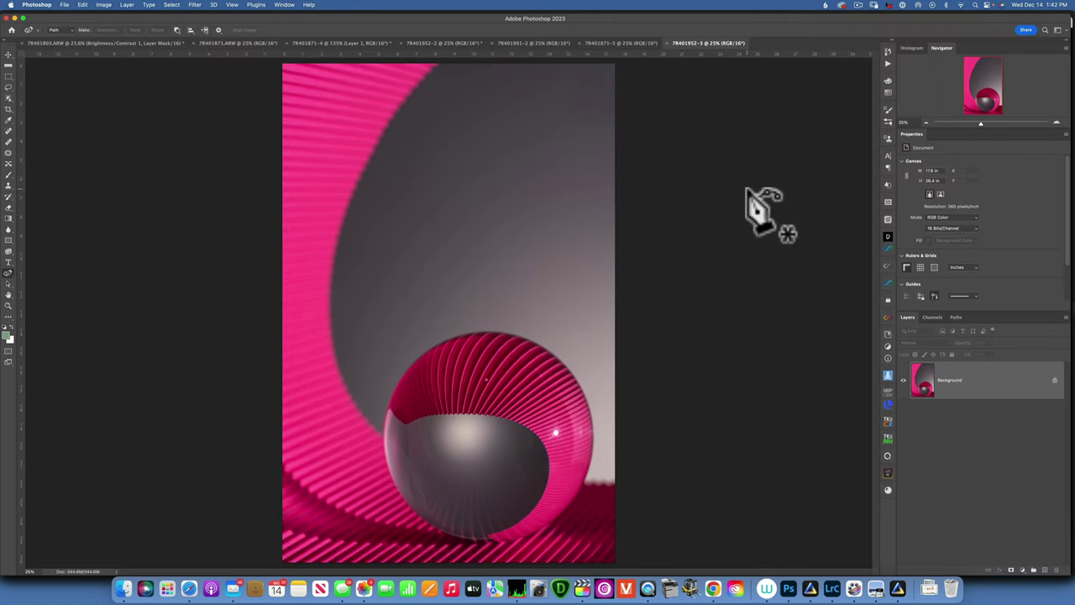
key("super+j")
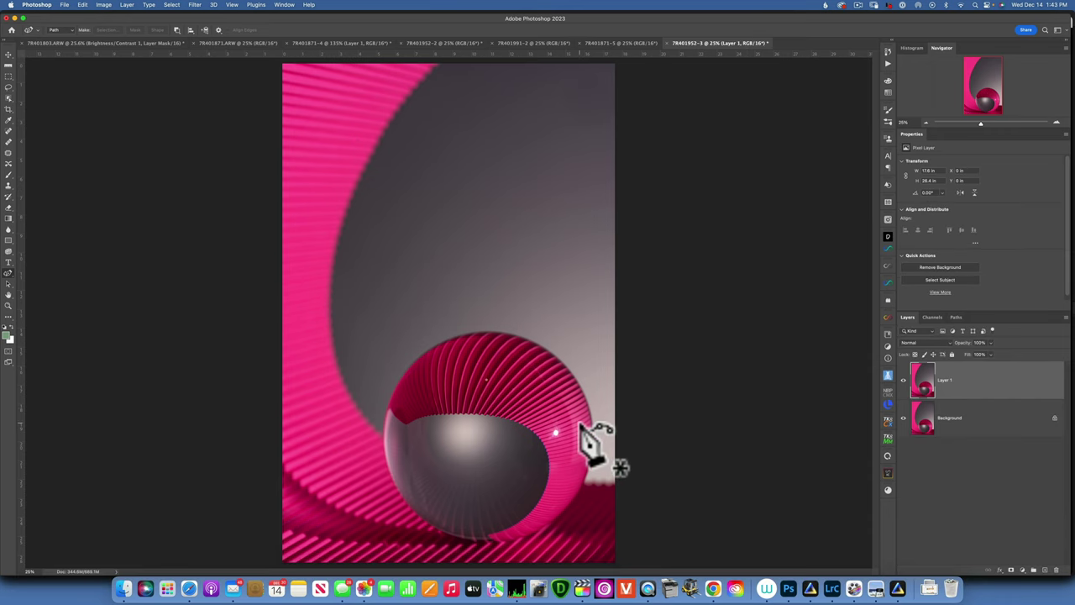
key("z")
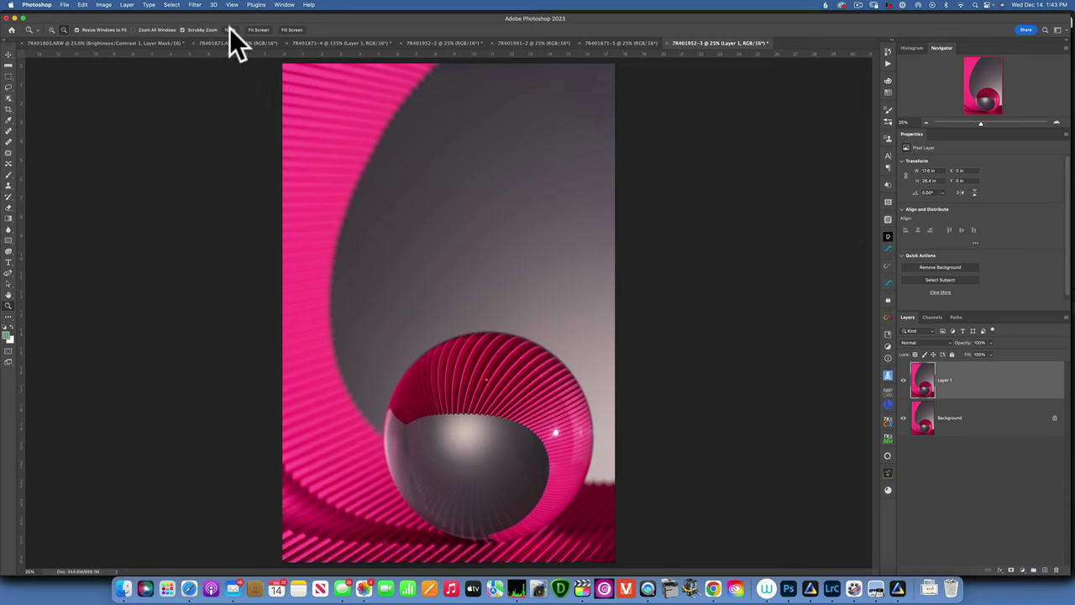
left_click(229, 28)
key("p")
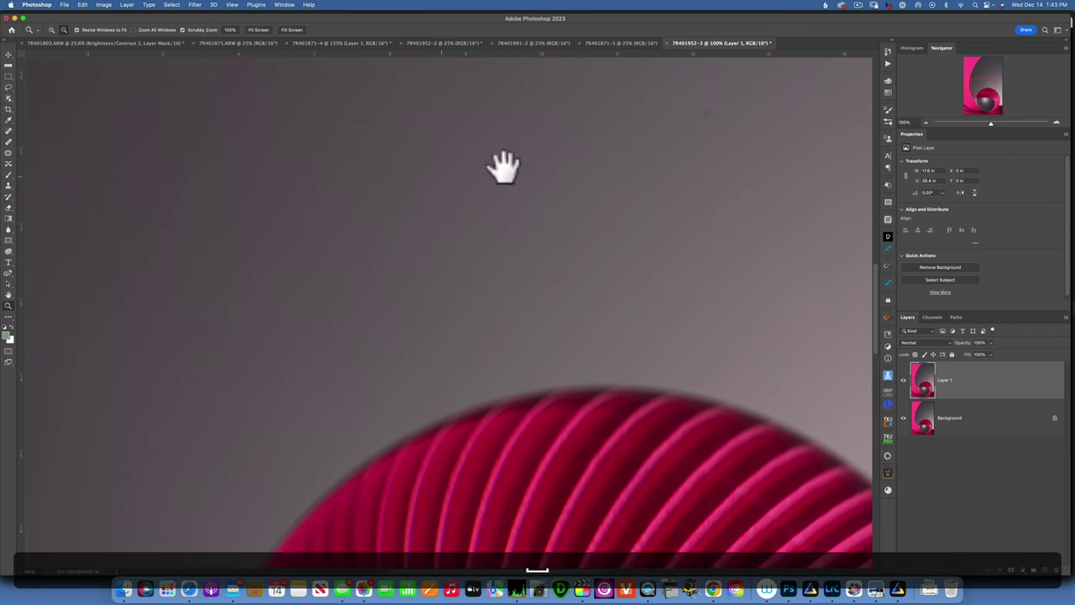
scroll(588, 240, "down", 5)
scroll(588, 239, "down", 5)
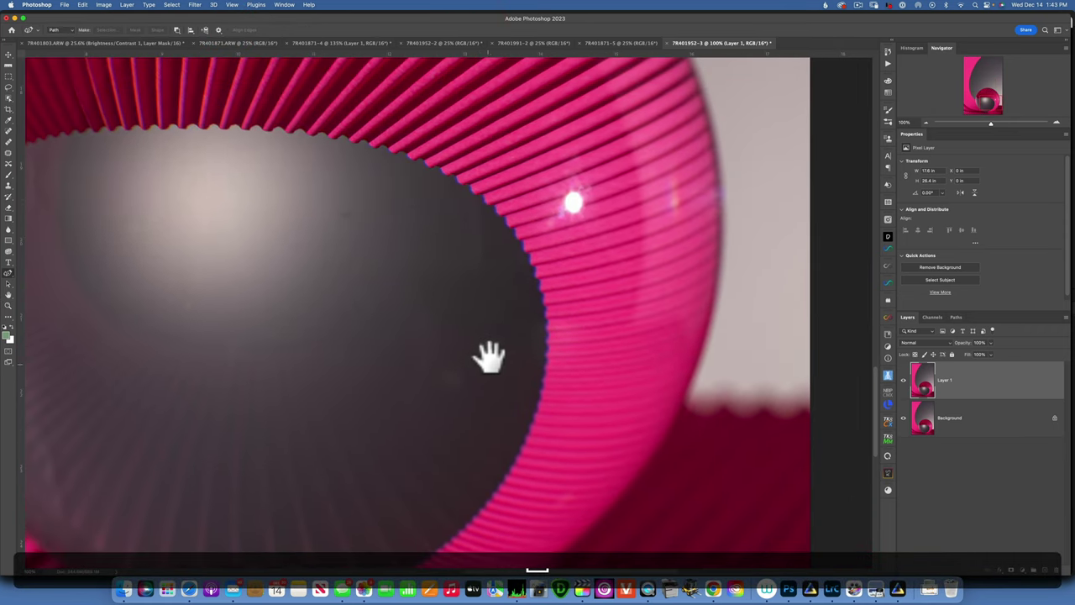
left_click(491, 359)
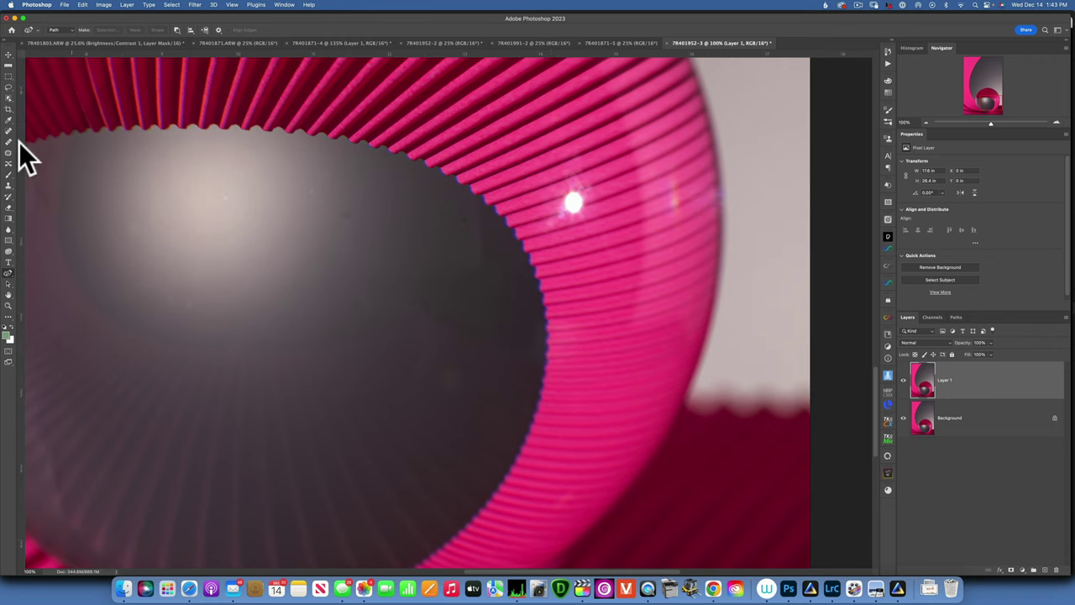
left_click(9, 87)
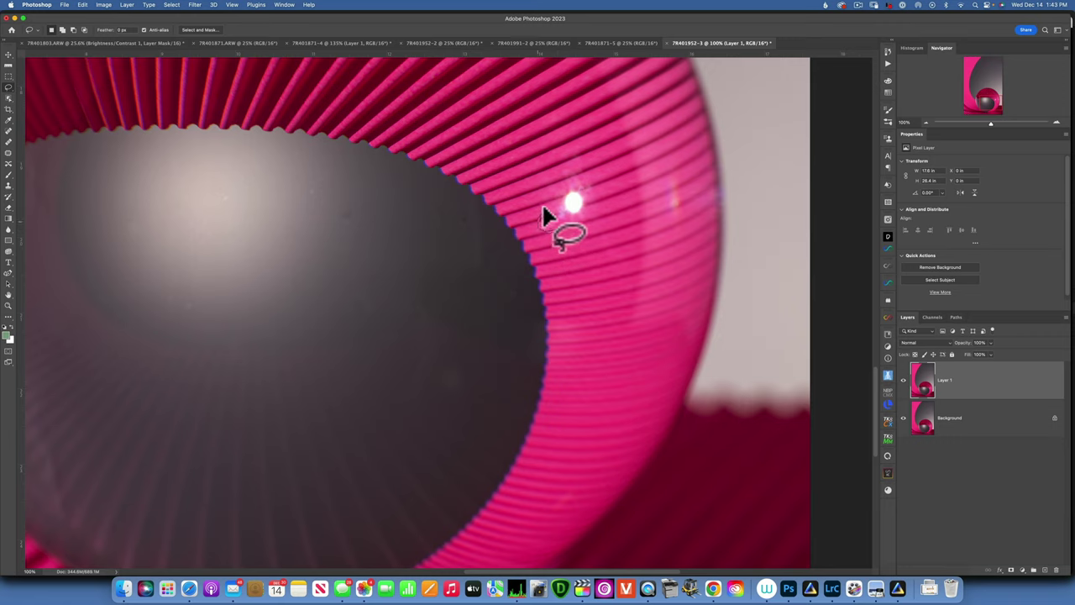
Remove the bright highlight on the pink rim with a Content-Aware fill
mouse_move(542, 210)
left_mouse_down()
mouse_move(546, 154)
mouse_move(577, 153)
mouse_move(604, 207)
mouse_move(589, 229)
mouse_move(560, 227)
left_mouse_up()
left_click(173, 5)
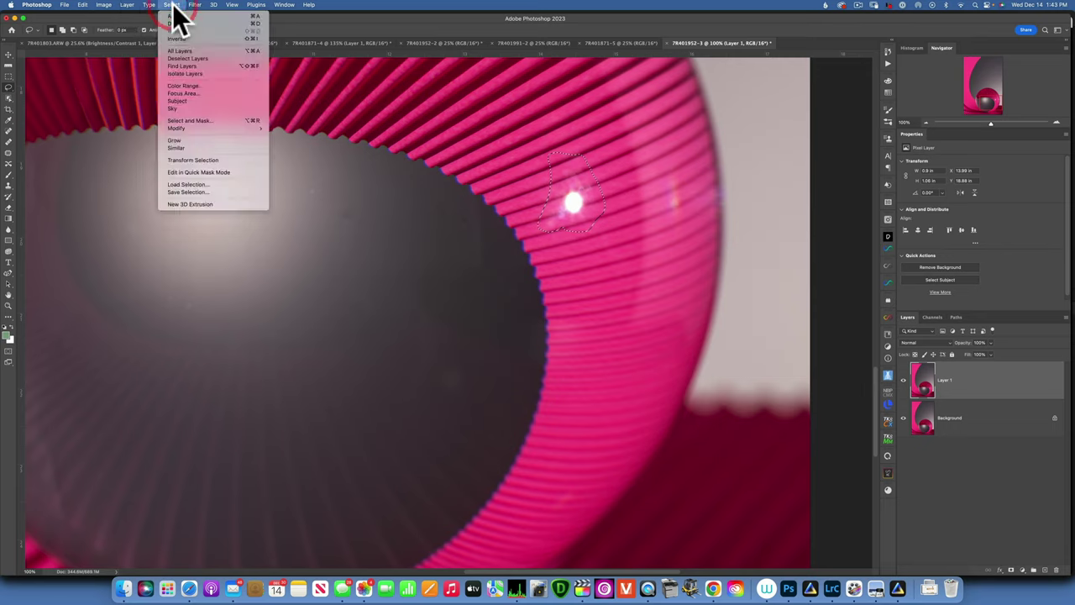
mouse_move(83, 4)
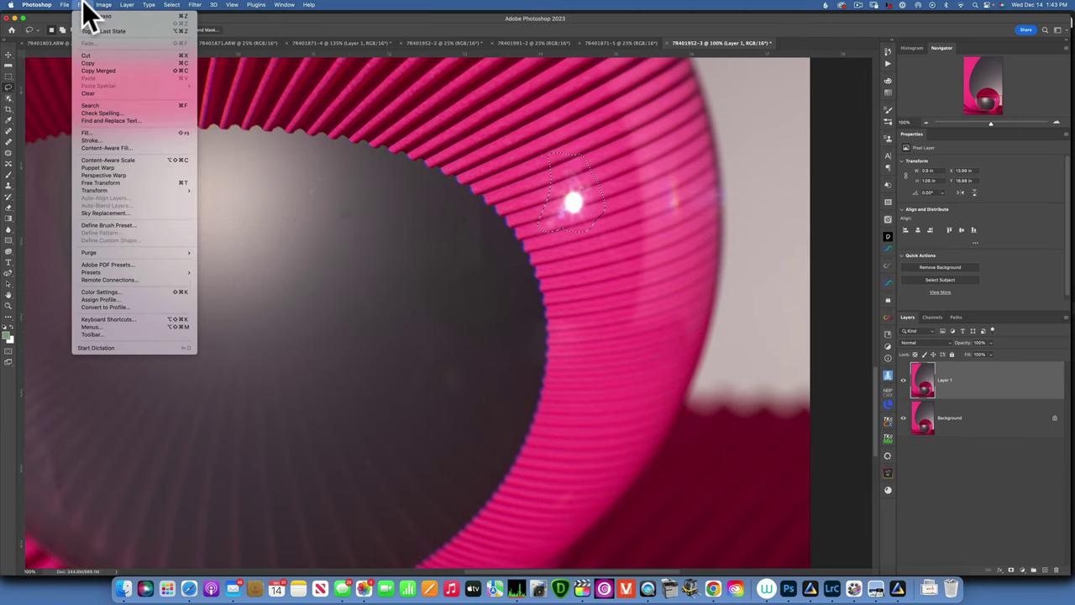
left_click(103, 133)
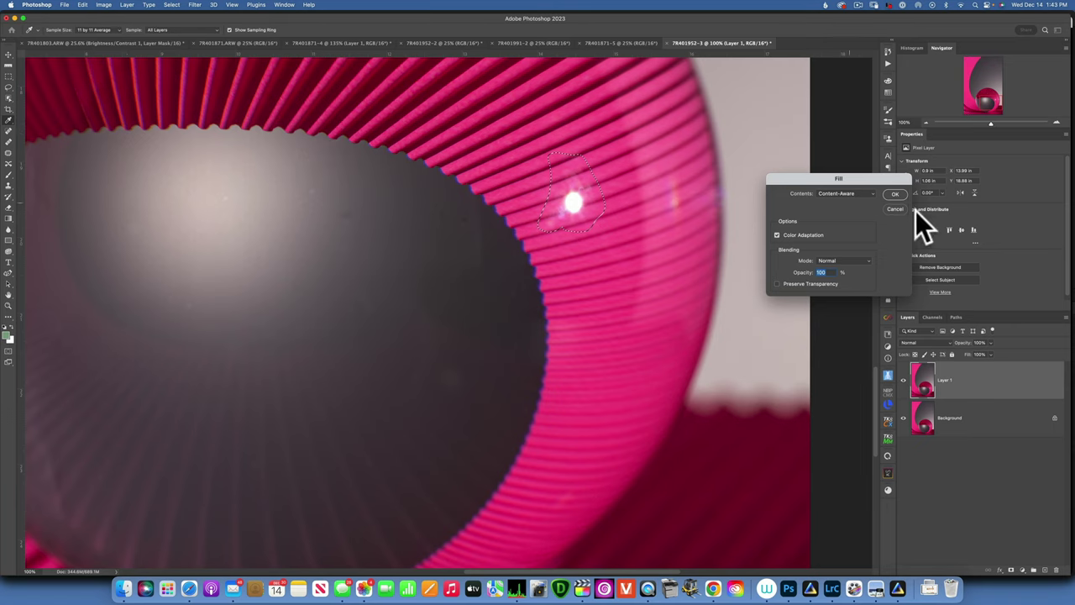
left_click(853, 193)
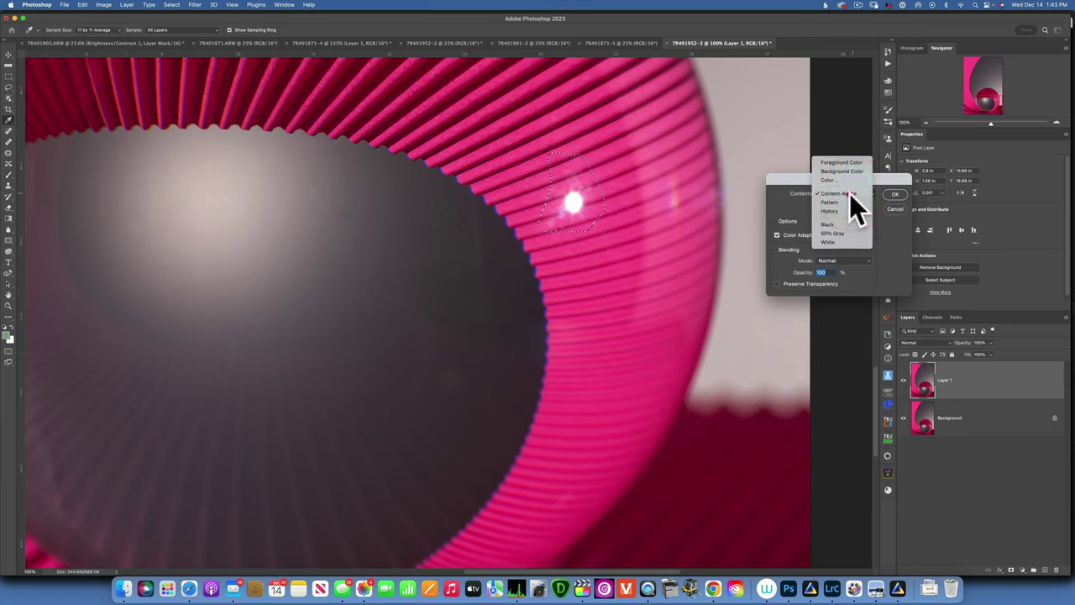
left_click(849, 193)
left_click(897, 194)
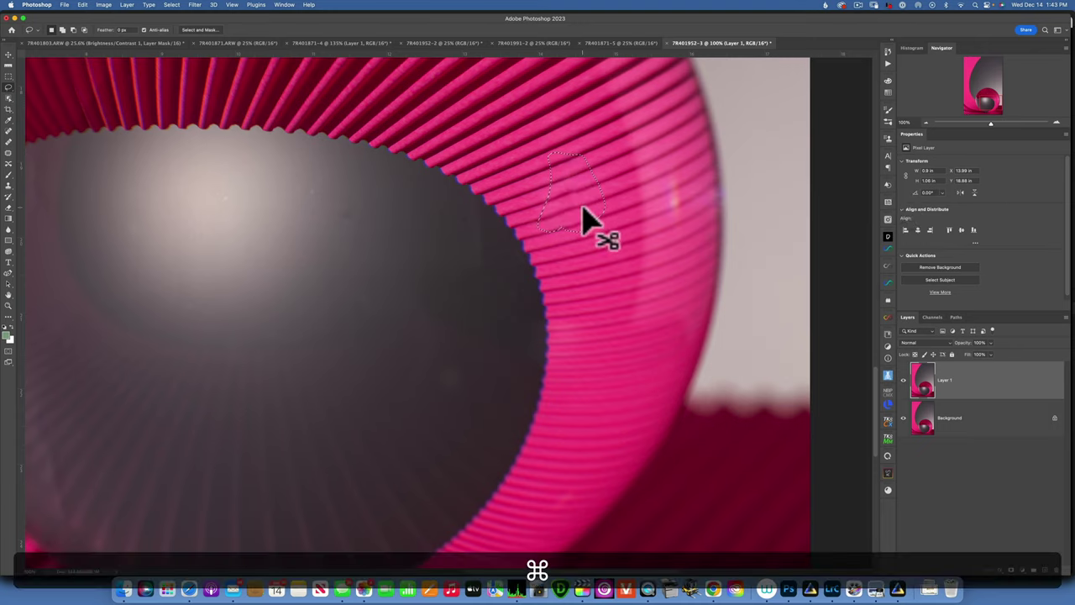
key("super+d")
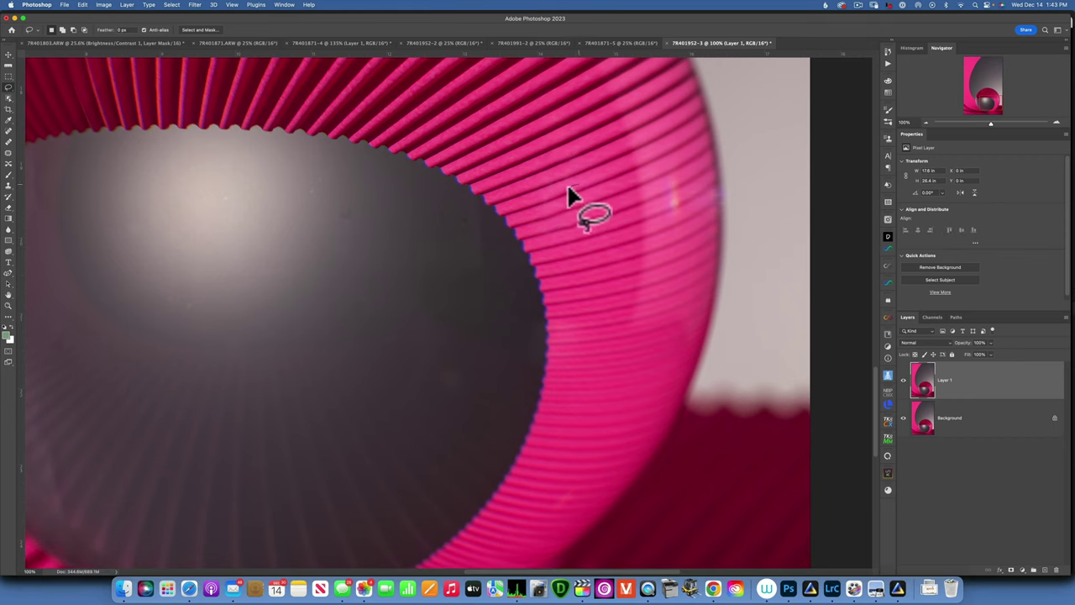
Content-Aware fill a tiny blemish and the bright glint on the ring's right side
left_click_drag(578, 193, 574, 187)
key("shift+BackSpace")
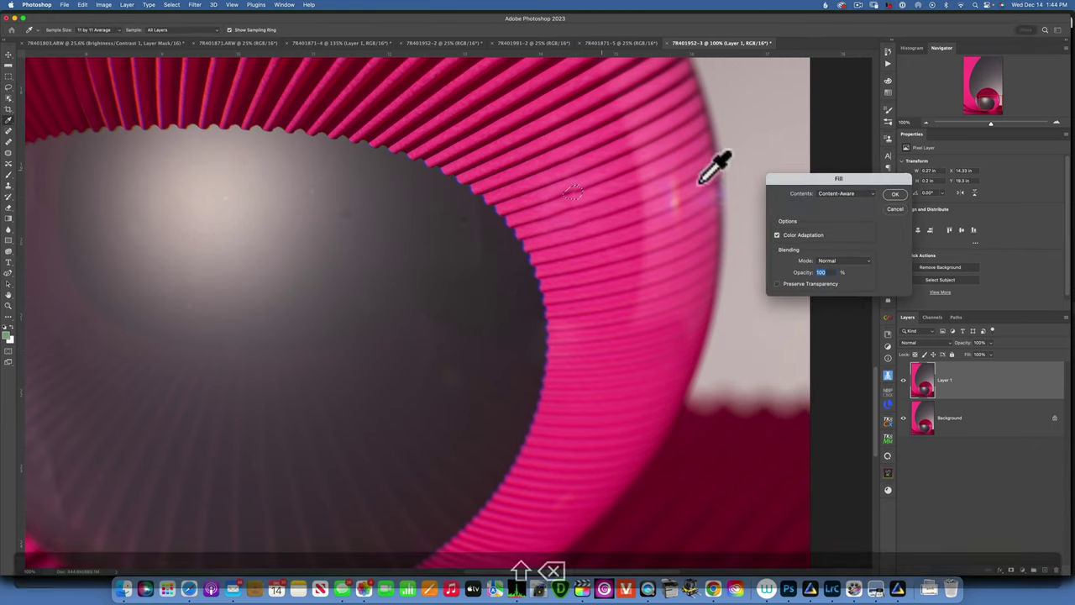
left_click(895, 195)
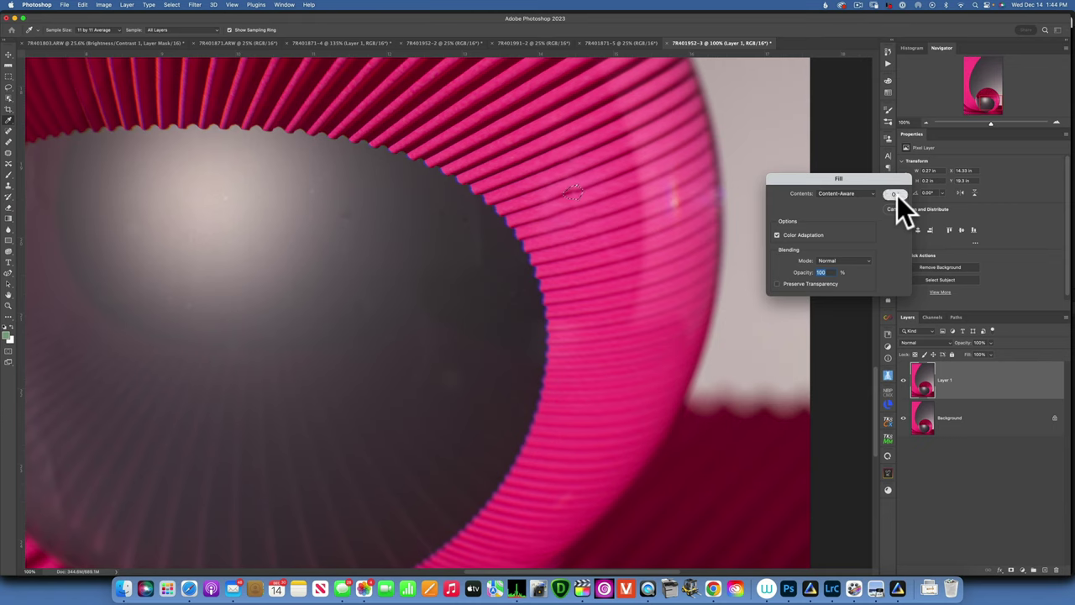
left_click(897, 195)
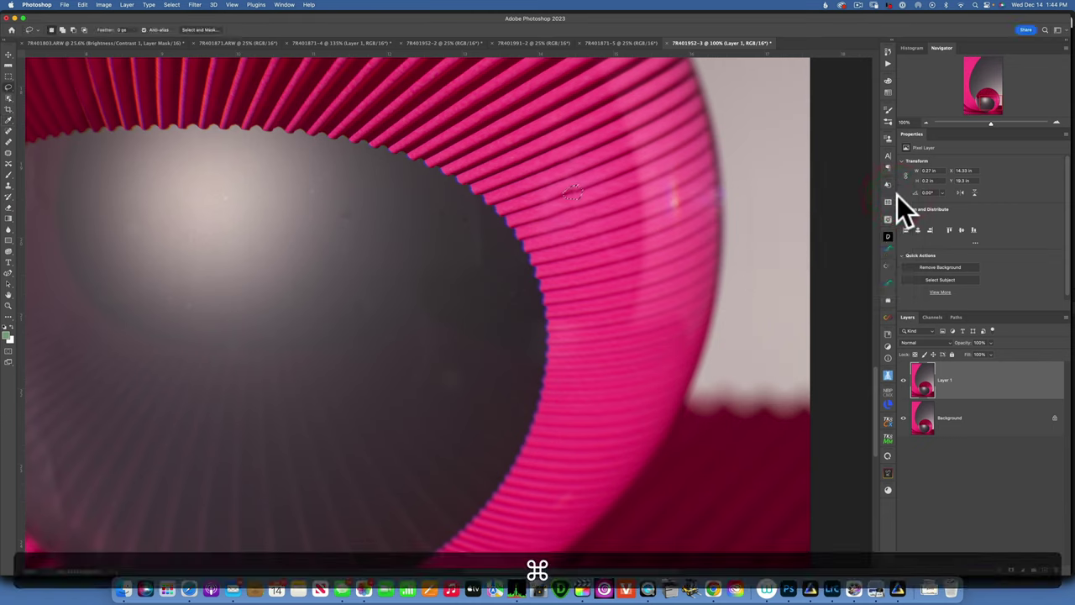
key("super+d")
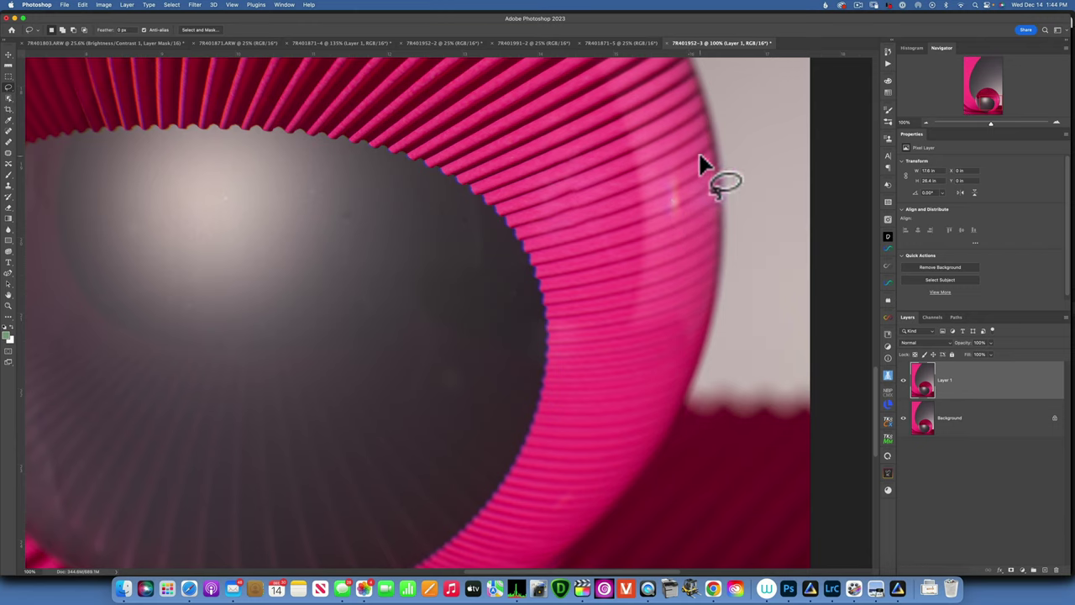
mouse_move(682, 179)
left_mouse_down()
mouse_move(669, 173)
mouse_move(667, 224)
mouse_move(682, 230)
mouse_move(682, 177)
left_mouse_up()
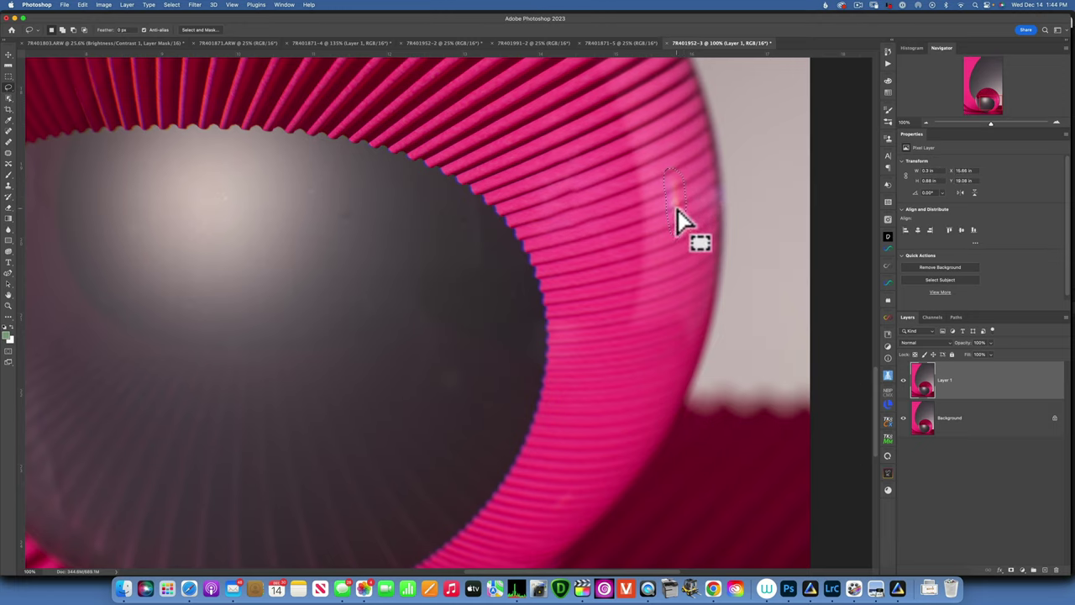
key("shift+BackSpace")
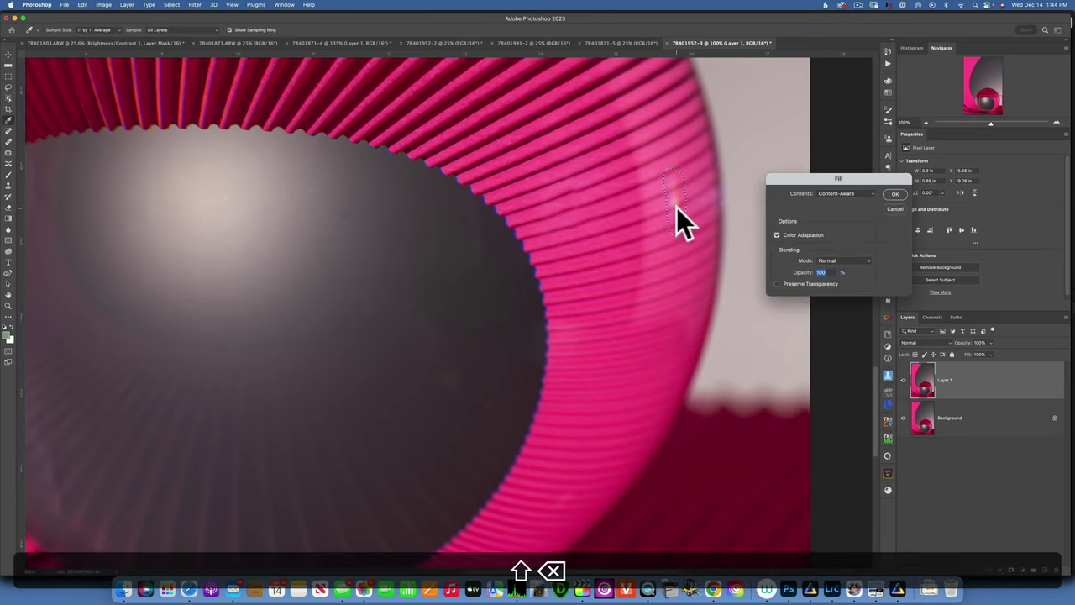
left_click(895, 194)
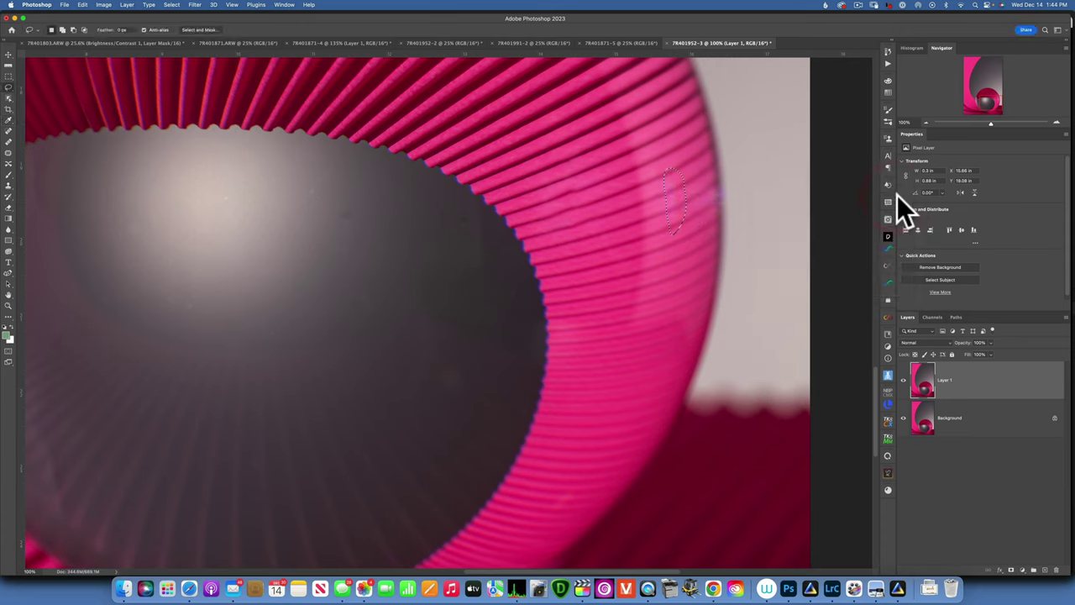
key("super+d")
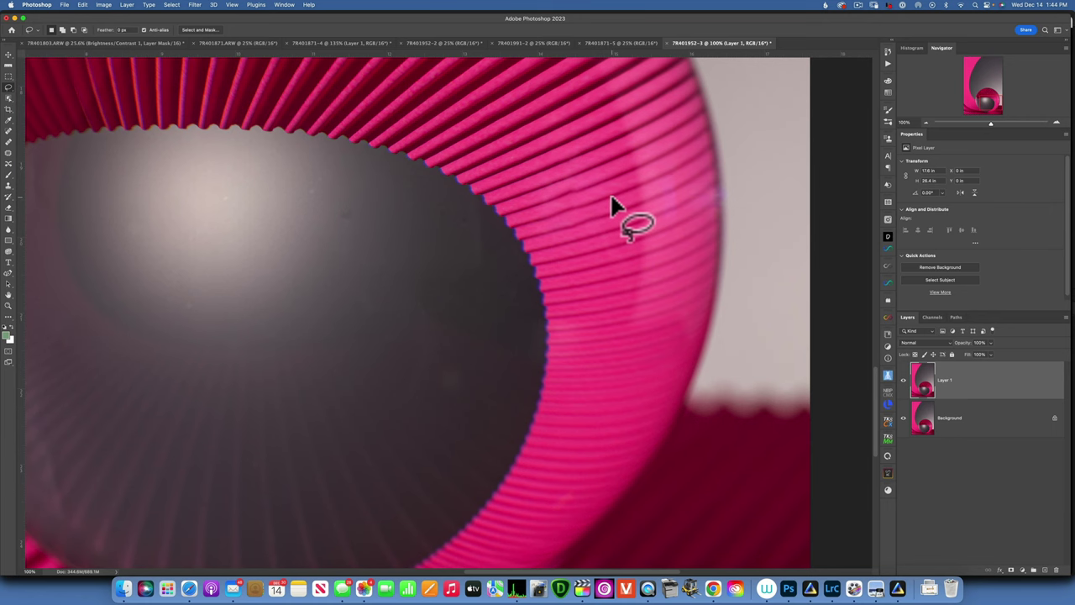
Spot-heal the dust spots along the pink ring's ridges with a slightly larger brush
key("space")
mouse_move(557, 208)
left_mouse_down()
mouse_move(624, 409)
mouse_move(689, 425)
left_mouse_up()
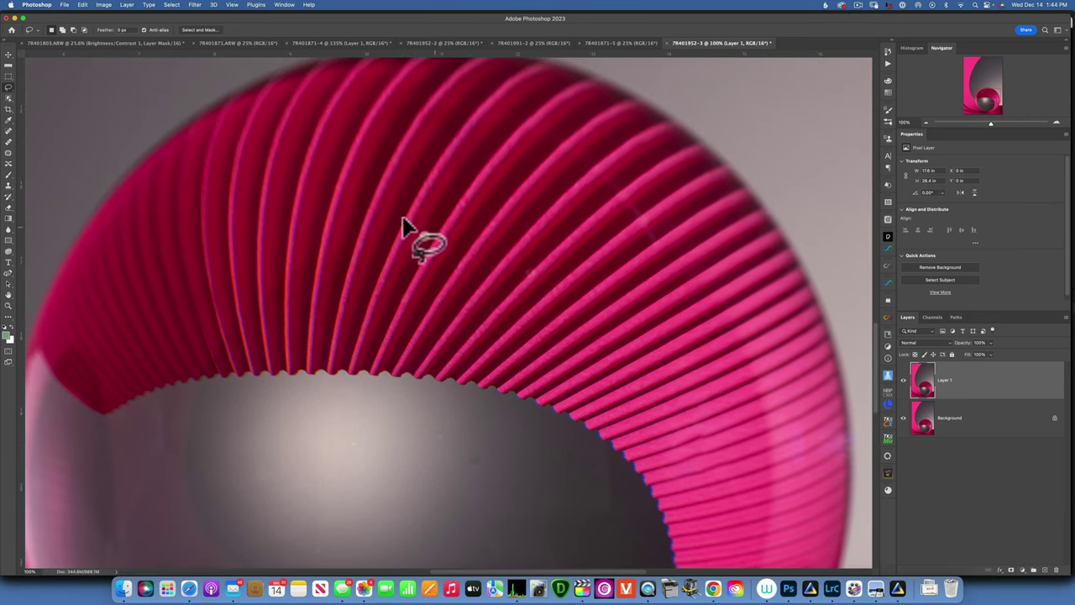
left_click(10, 131)
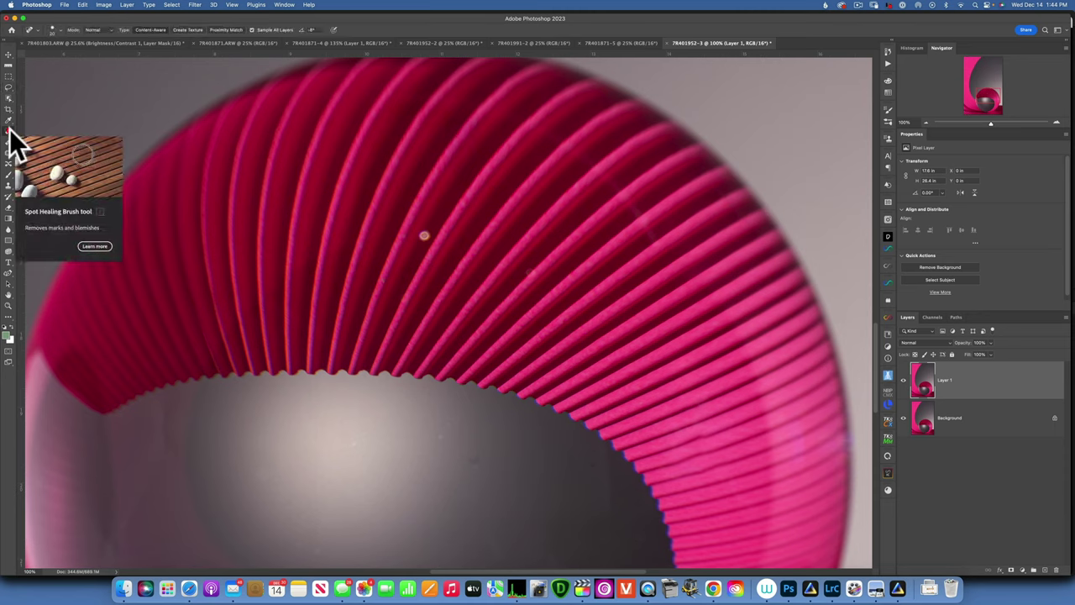
left_click(10, 128)
key("bracketright")
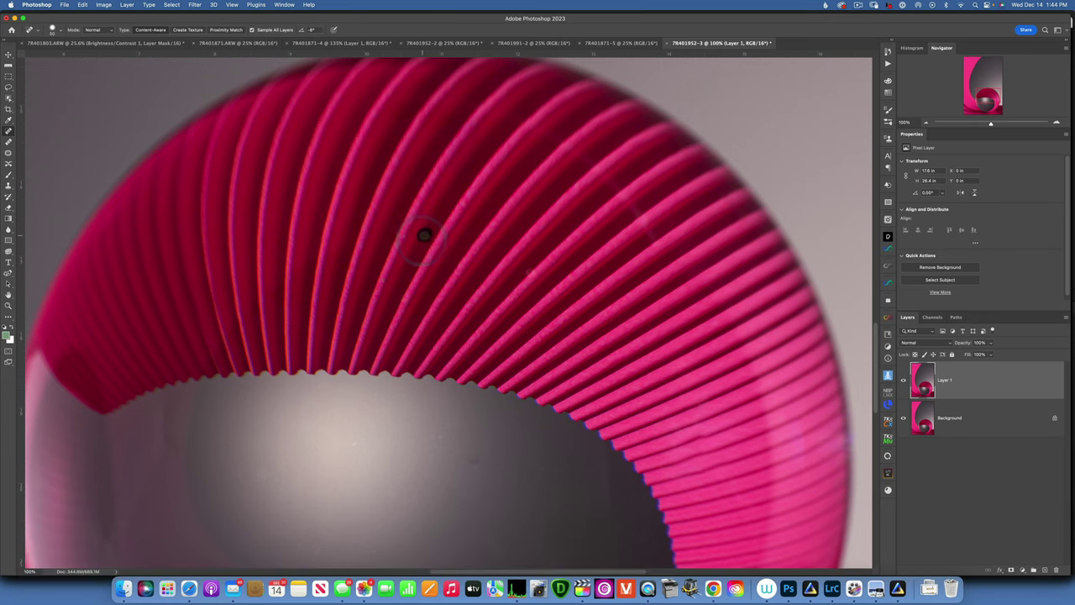
left_click(425, 236)
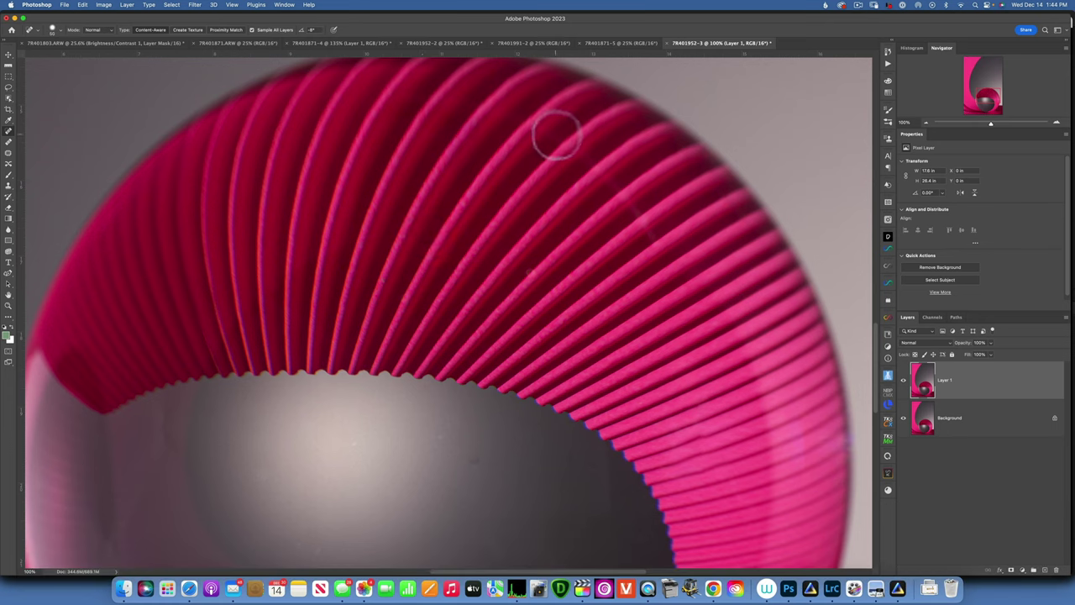
left_click_drag(551, 138, 557, 146)
left_click_drag(510, 116, 517, 118)
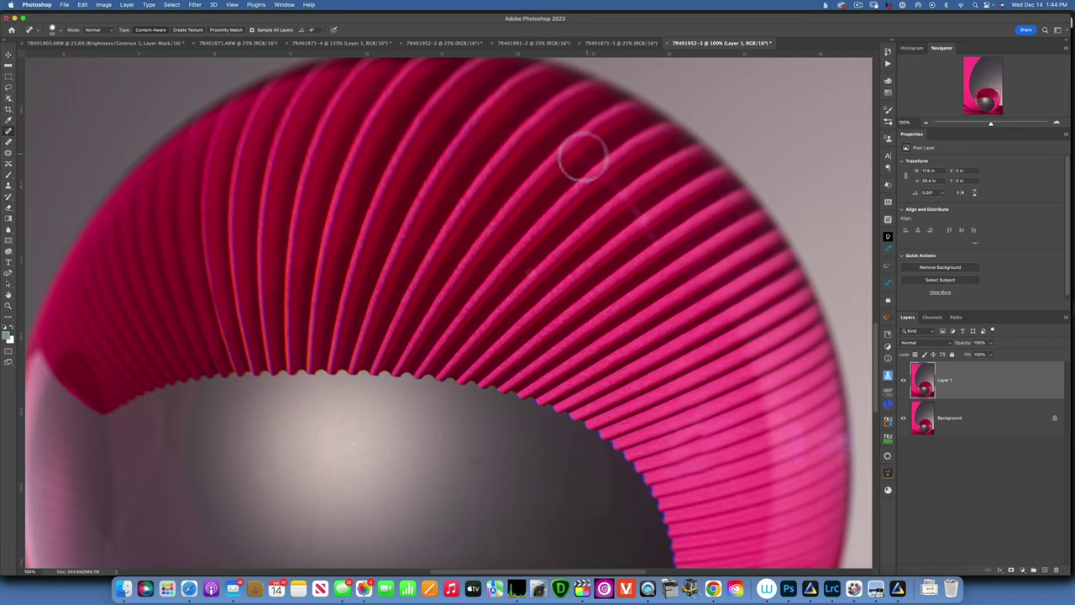
mouse_move(584, 157)
left_mouse_down()
mouse_move(611, 191)
mouse_move(612, 180)
mouse_move(605, 191)
mouse_move(618, 190)
mouse_move(589, 155)
left_mouse_up()
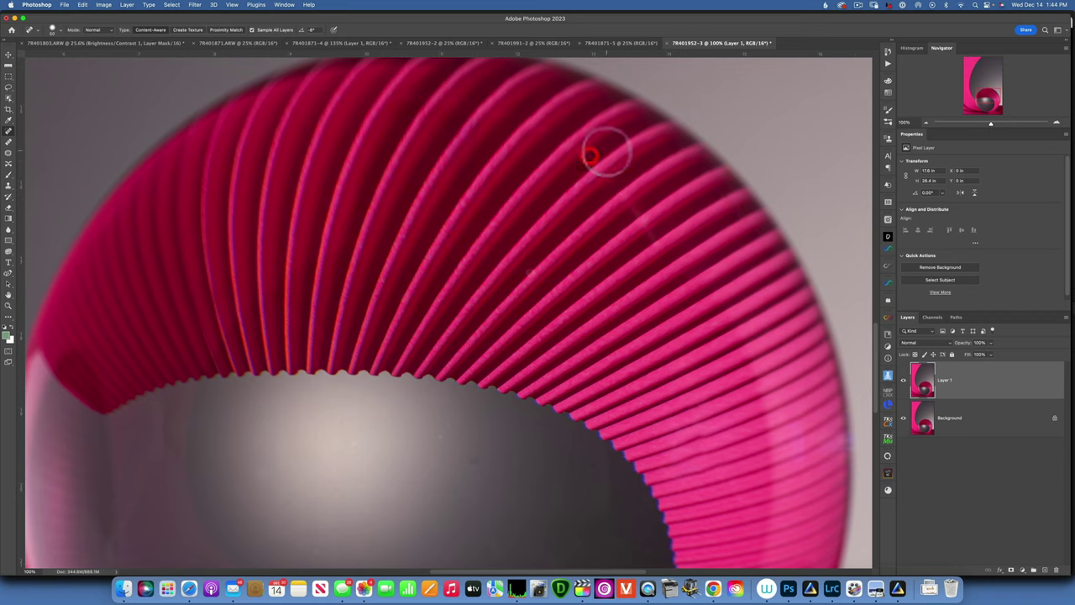
mouse_move(614, 189)
left_mouse_down()
mouse_move(640, 214)
mouse_move(623, 217)
mouse_move(657, 232)
left_mouse_up()
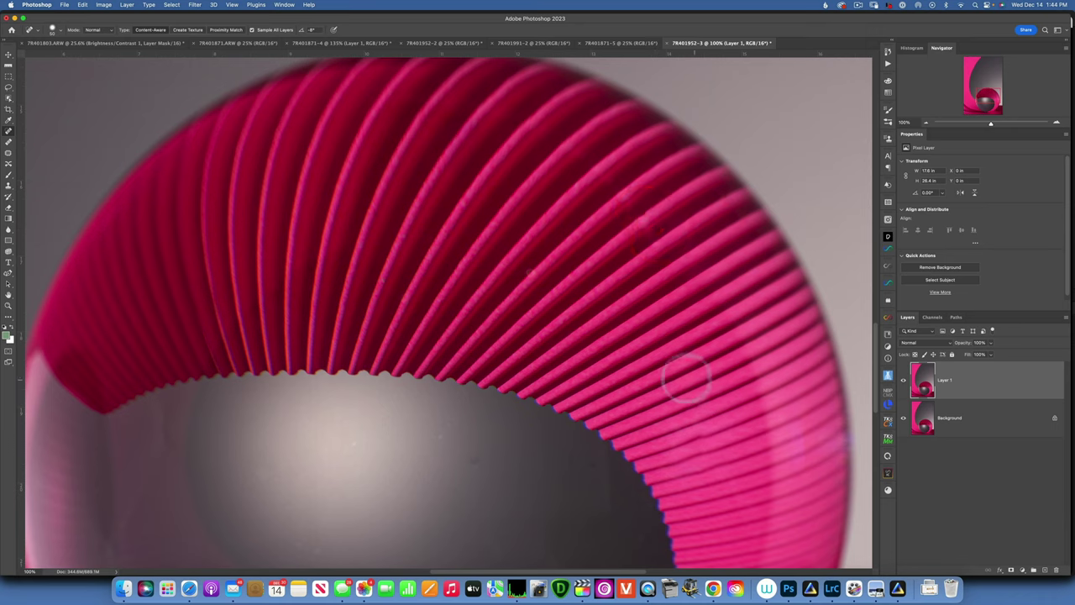
key("space")
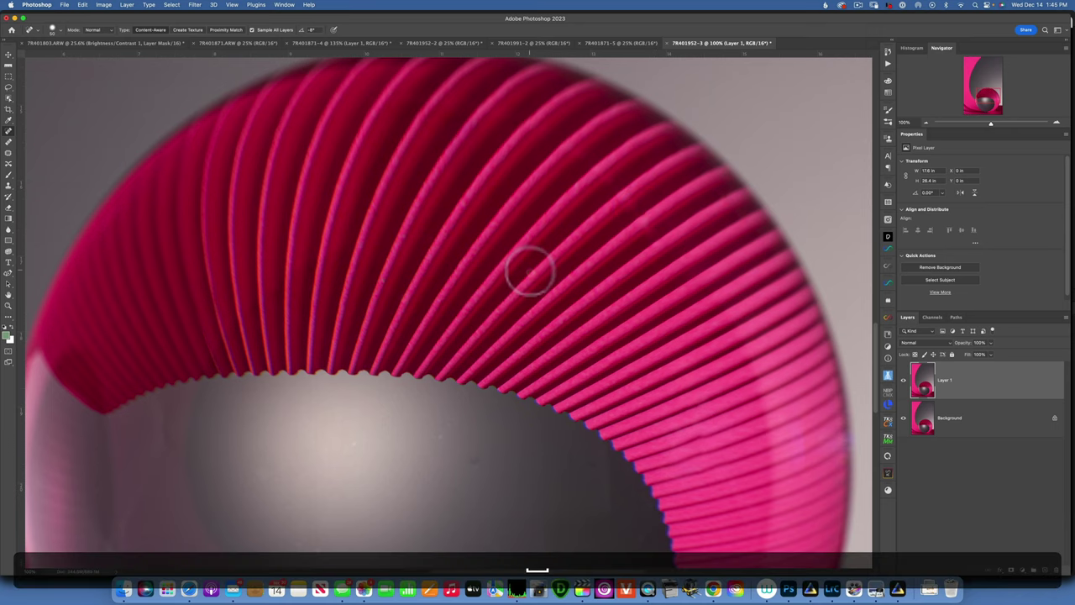
left_click(530, 269)
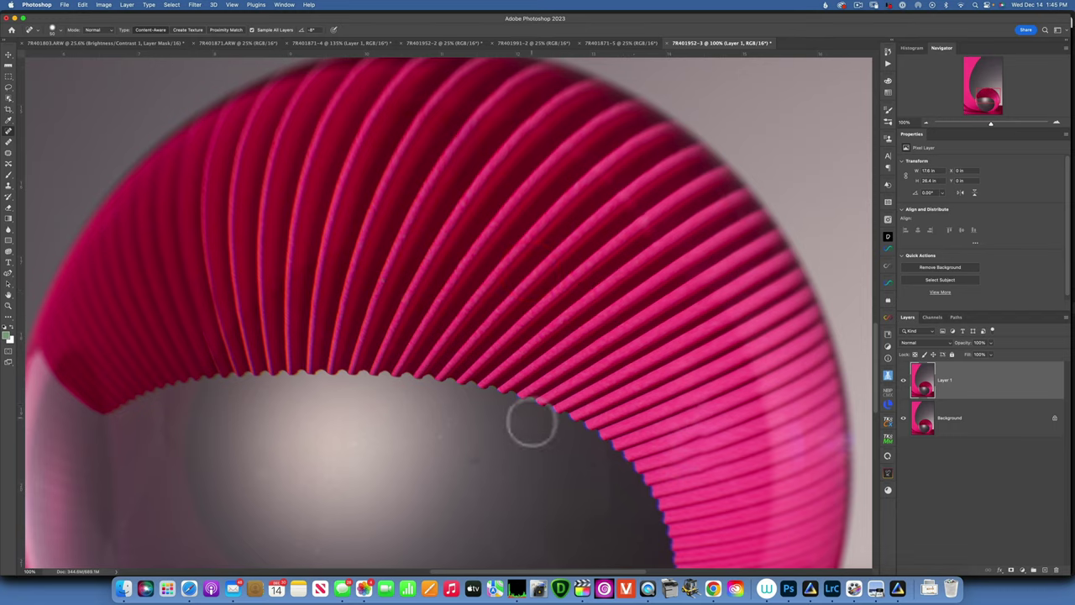
Spot-heal the specks on the ball's grey surface and near its left and right edges
key("space")
left_click_drag(530, 422, 574, 157)
key("]")
key("]")
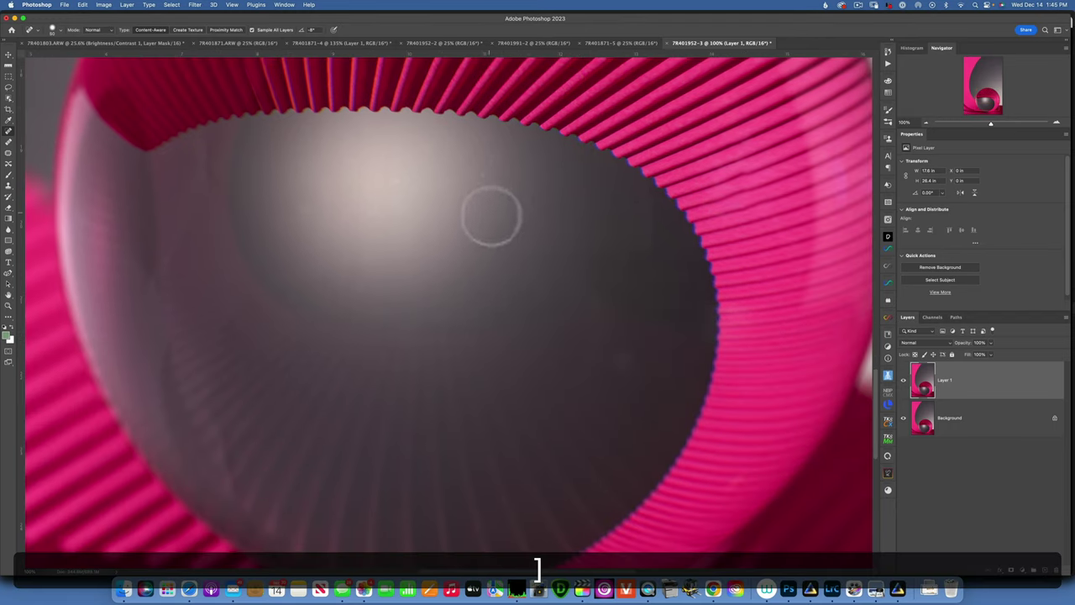
left_click(519, 193)
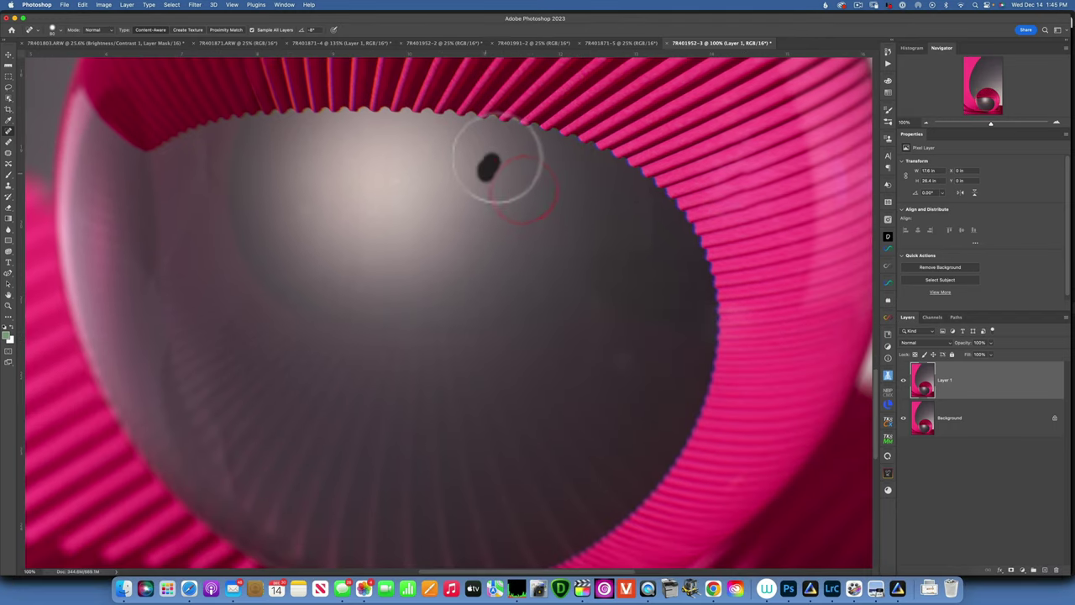
left_click_drag(497, 159, 497, 159)
left_click_drag(204, 155, 203, 174)
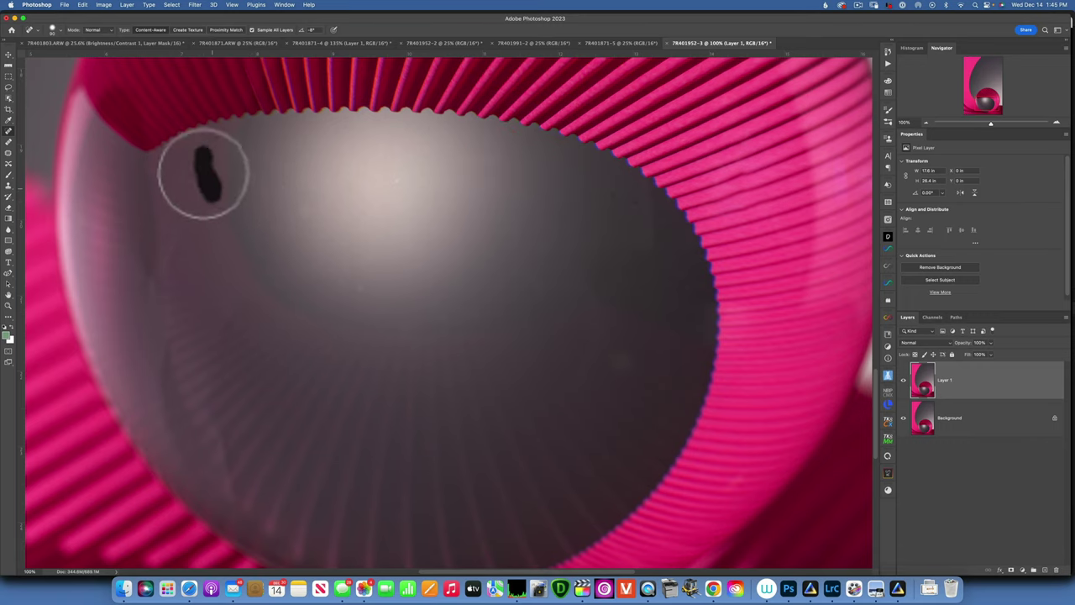
left_click(634, 201)
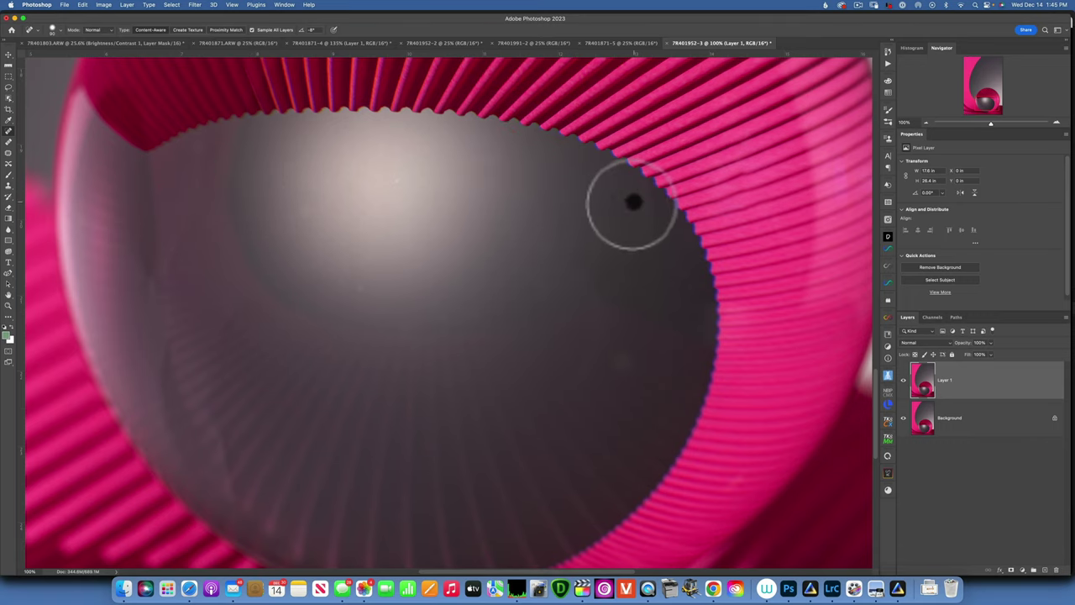
Heal the dark specks on the grey background, then pan around checking for remaining spots
left_click_drag(528, 352, 555, 530)
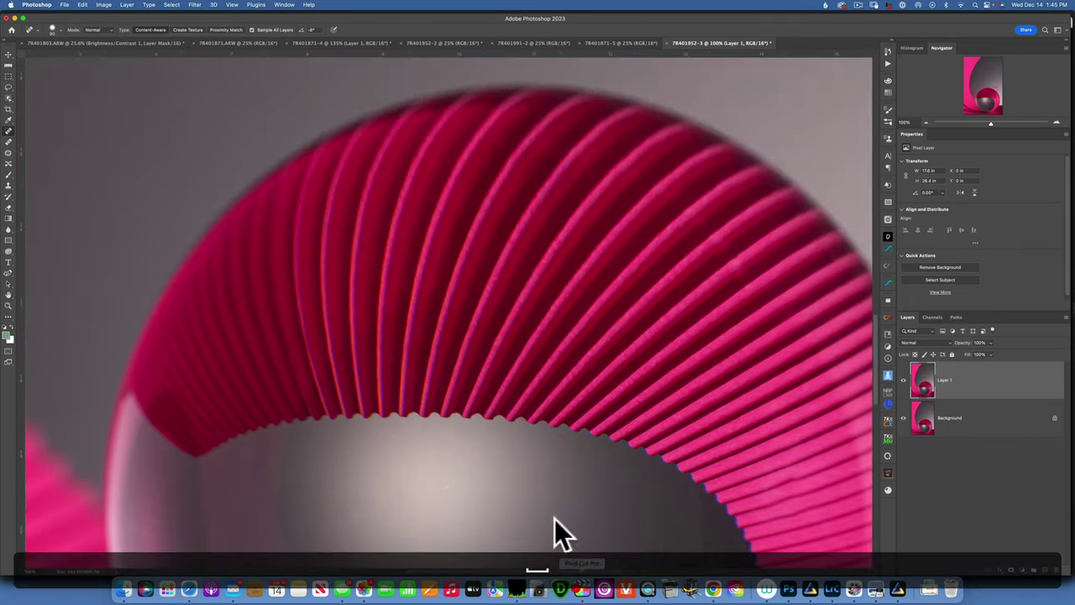
mouse_move(473, 179)
left_mouse_down()
mouse_move(545, 439)
mouse_move(617, 412)
mouse_move(498, 593)
mouse_move(540, 516)
mouse_move(516, 330)
left_mouse_up()
left_click(374, 298)
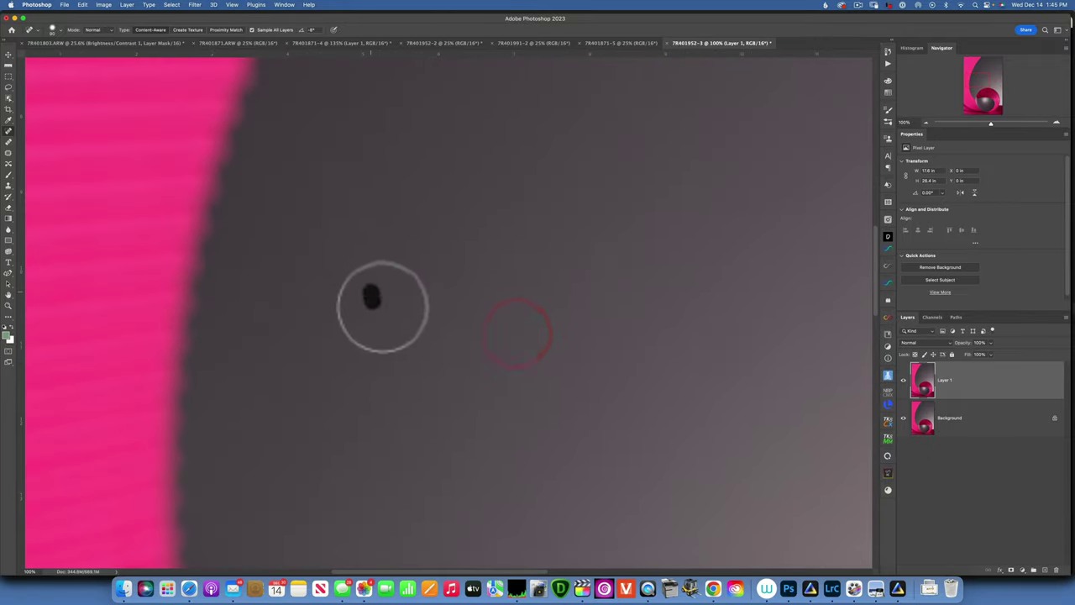
mouse_move(586, 350)
left_mouse_down()
mouse_move(336, 533)
mouse_move(415, 544)
left_mouse_up()
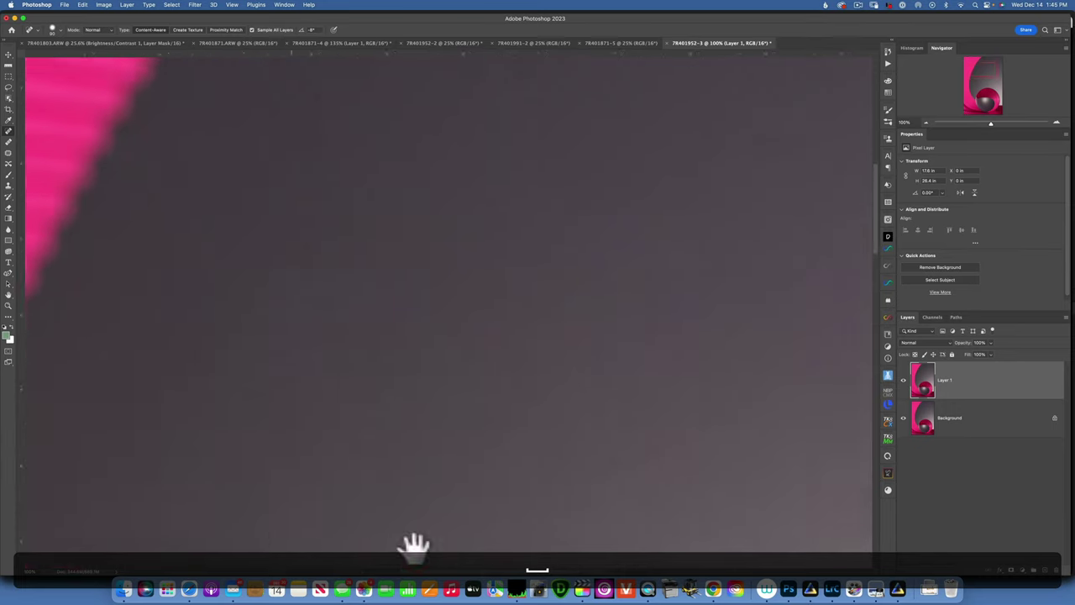
left_click(243, 234)
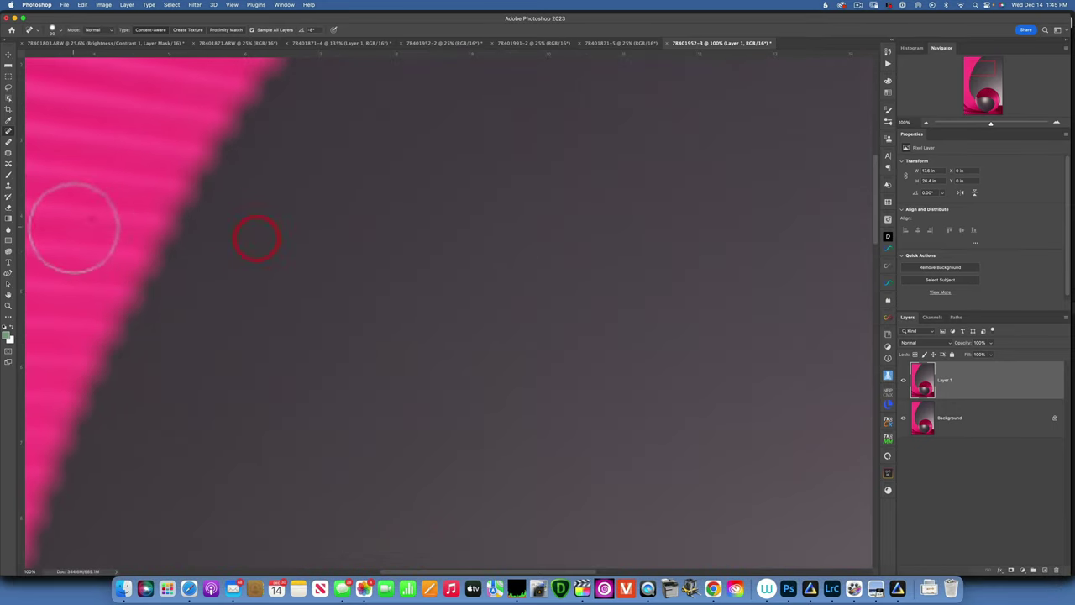
mouse_move(660, 175)
left_mouse_down()
mouse_move(379, 367)
mouse_move(84, 199)
mouse_move(172, 262)
mouse_move(145, 272)
left_mouse_up()
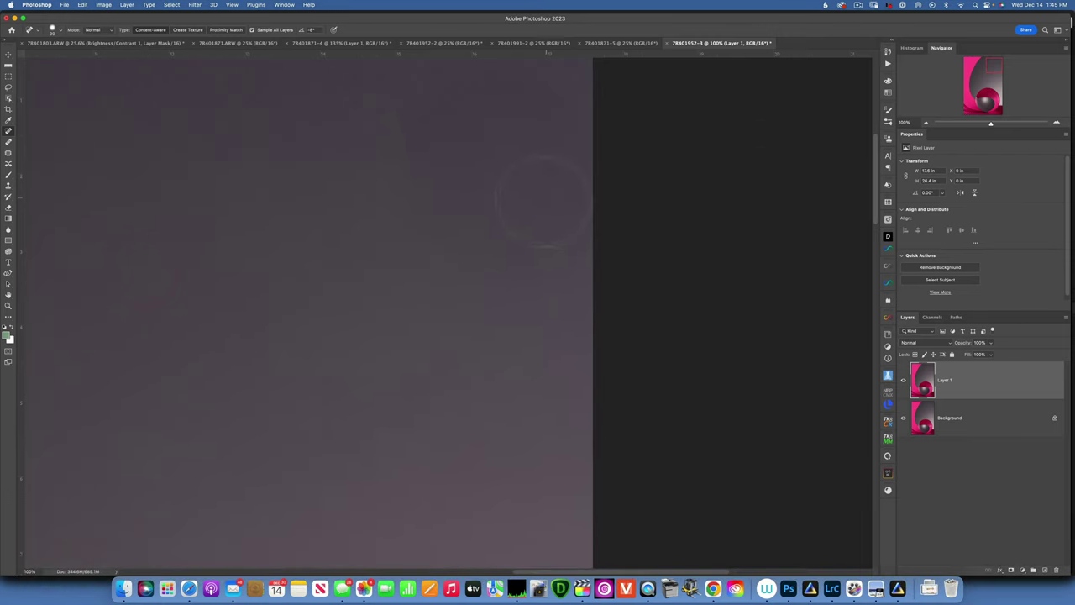
left_click_drag(540, 187, 670, 7)
left_click_drag(619, 53, 655, 196)
left_click_drag(638, 19, 837, 330)
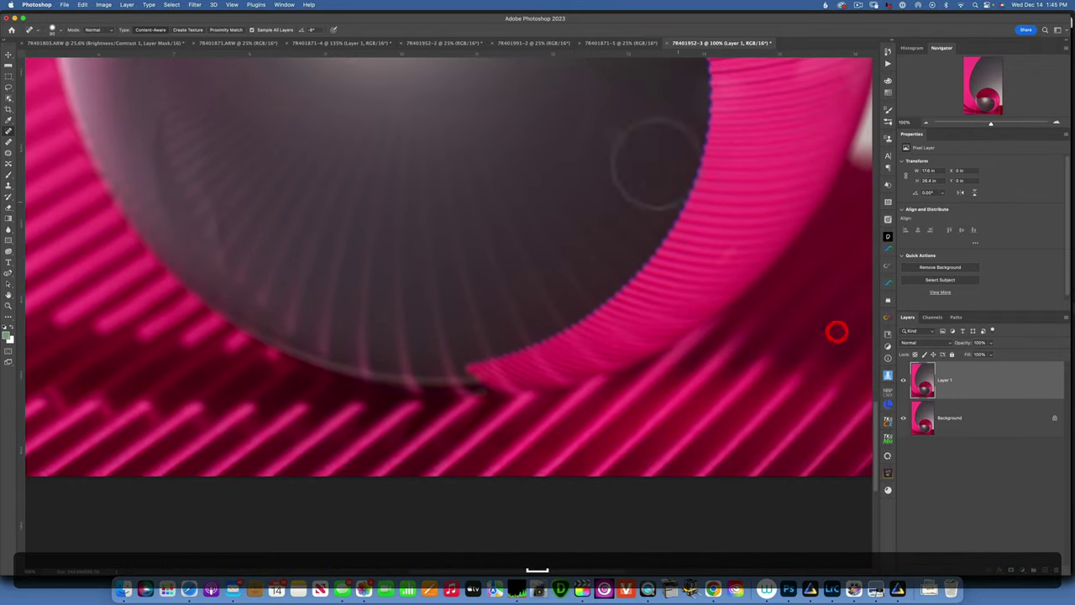
left_click_drag(475, 228, 832, 277)
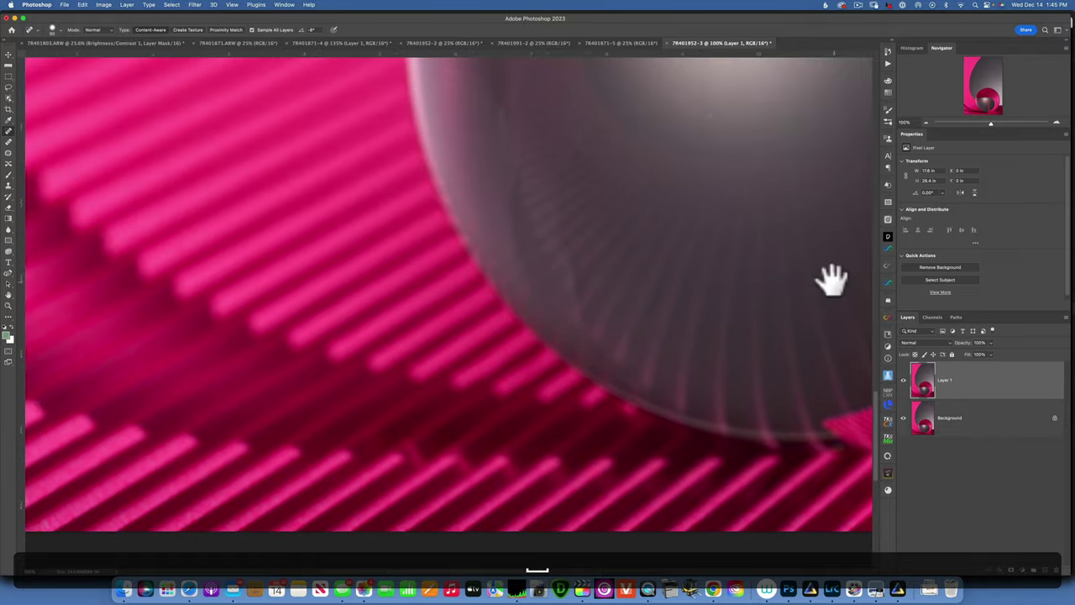
Fit the whole image on screen and bring up the fill and adjustment layer list
key("super+0")
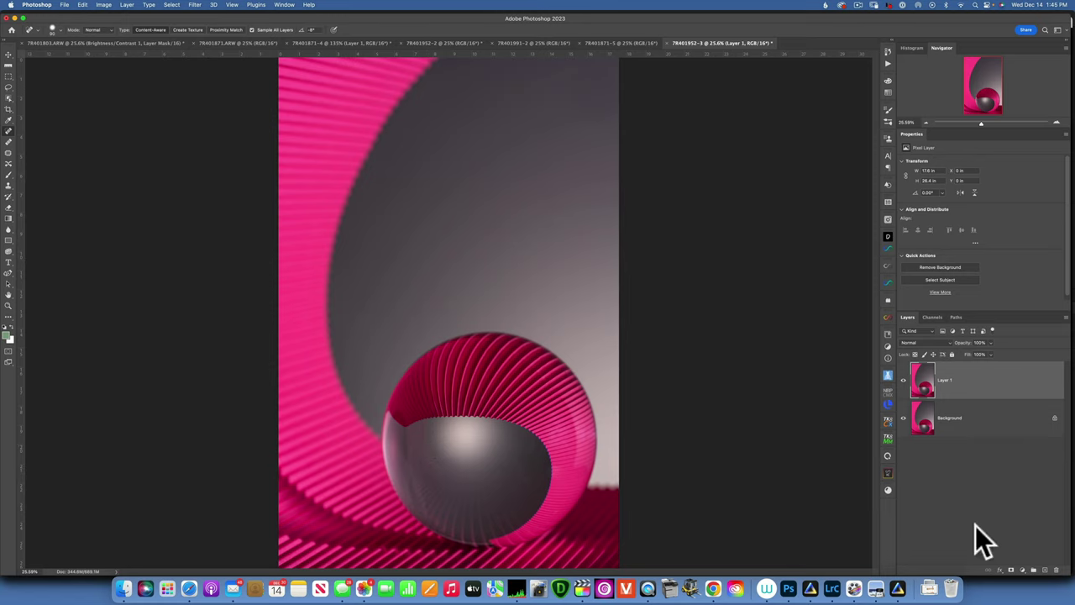
left_click(1022, 570)
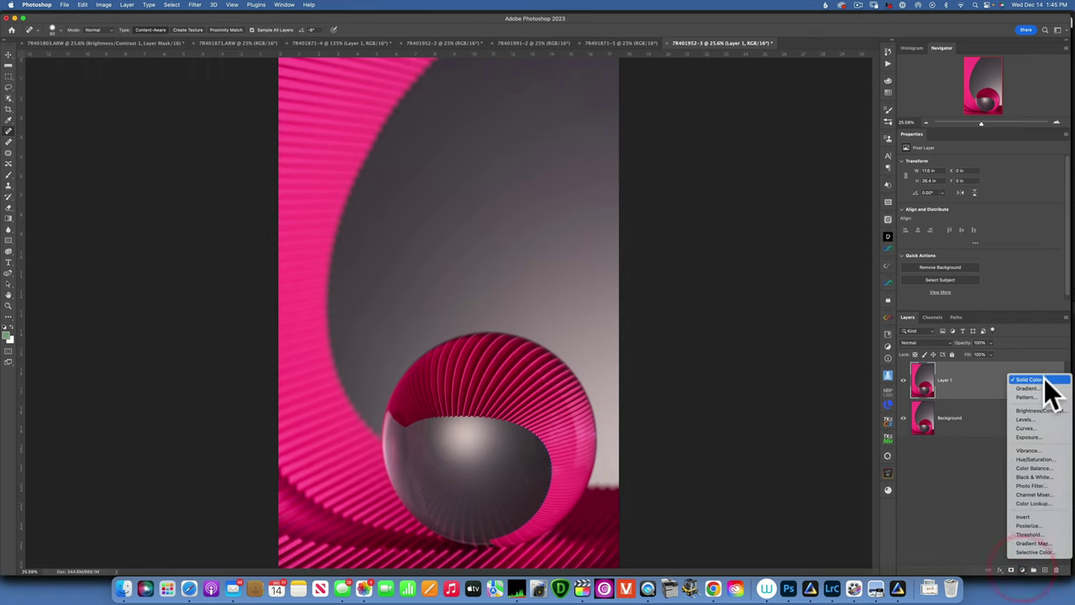
Add a dark green Solid Color fill layer set to Color blend mode
left_click(1033, 380)
mouse_move(760, 416)
left_mouse_down()
mouse_move(737, 451)
mouse_move(767, 456)
left_mouse_up()
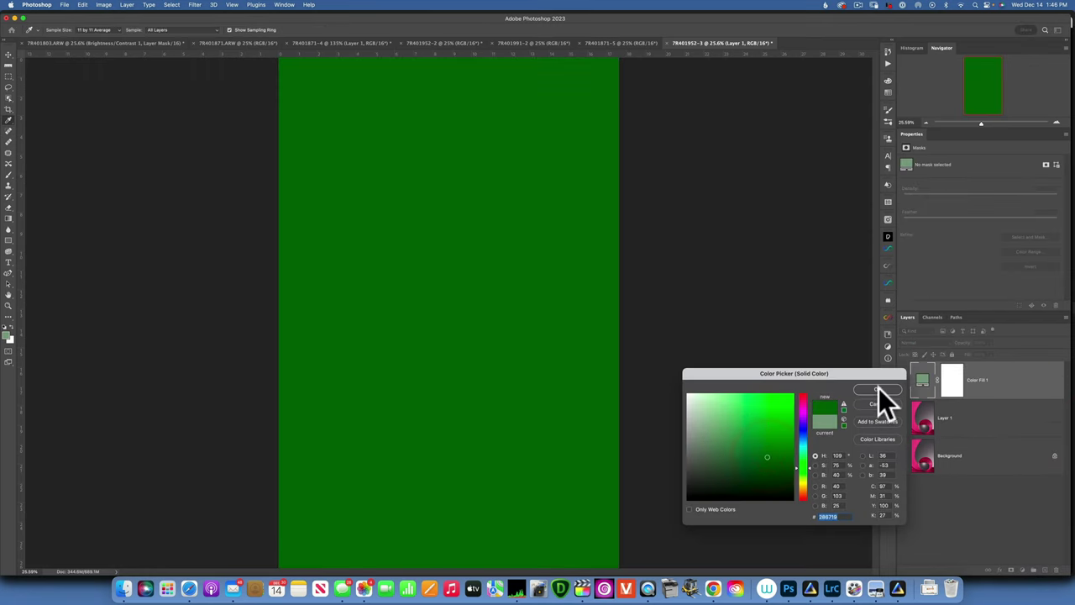
left_click(879, 388)
left_click(932, 343)
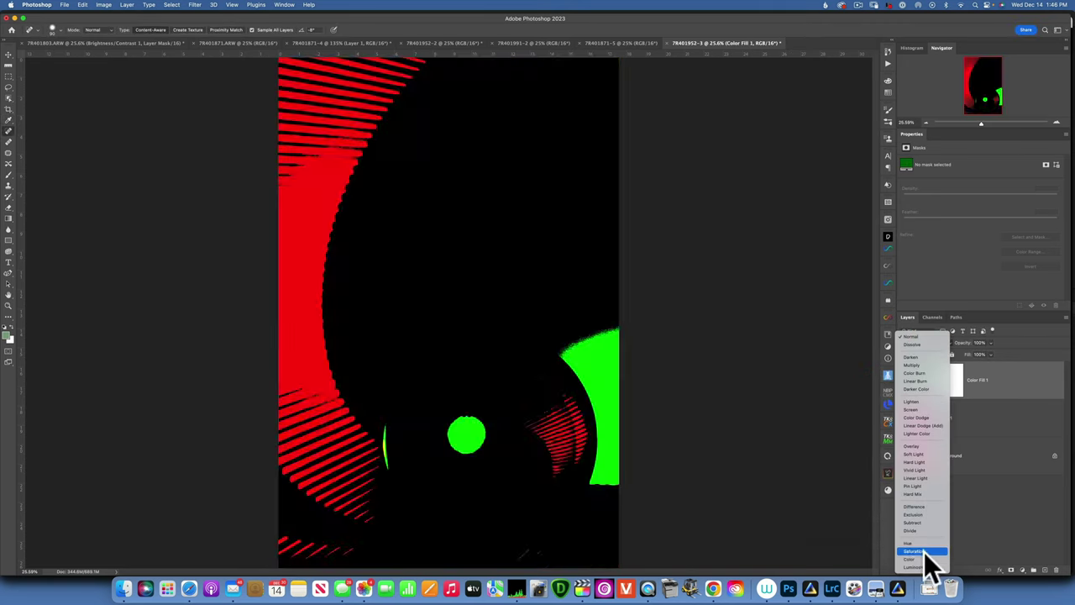
left_click(918, 558)
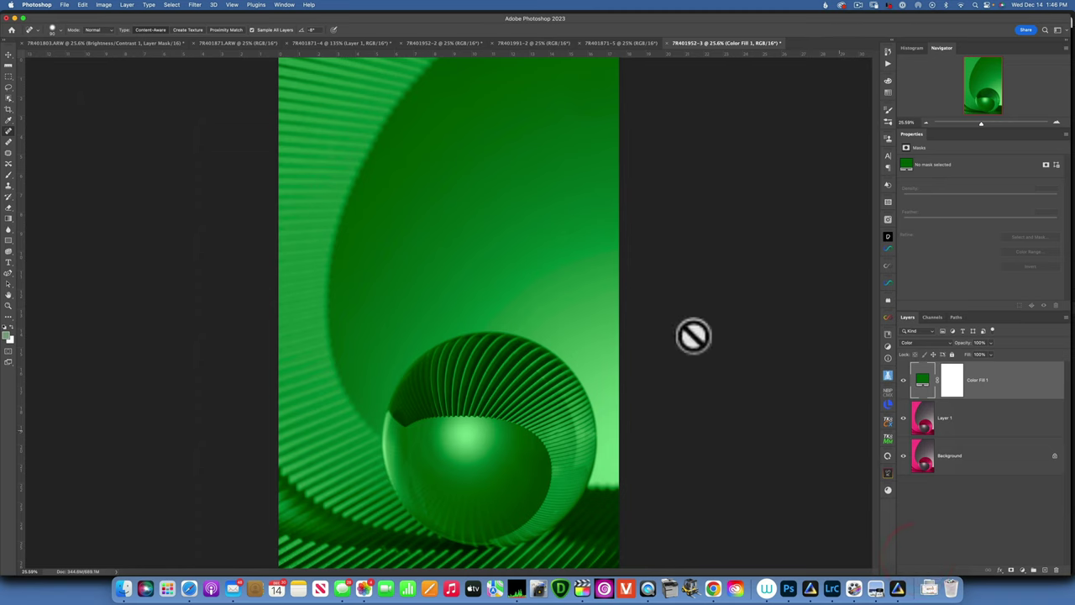
Try navy blue tones for the fill colour, then cancel to keep the green
double_click(922, 382)
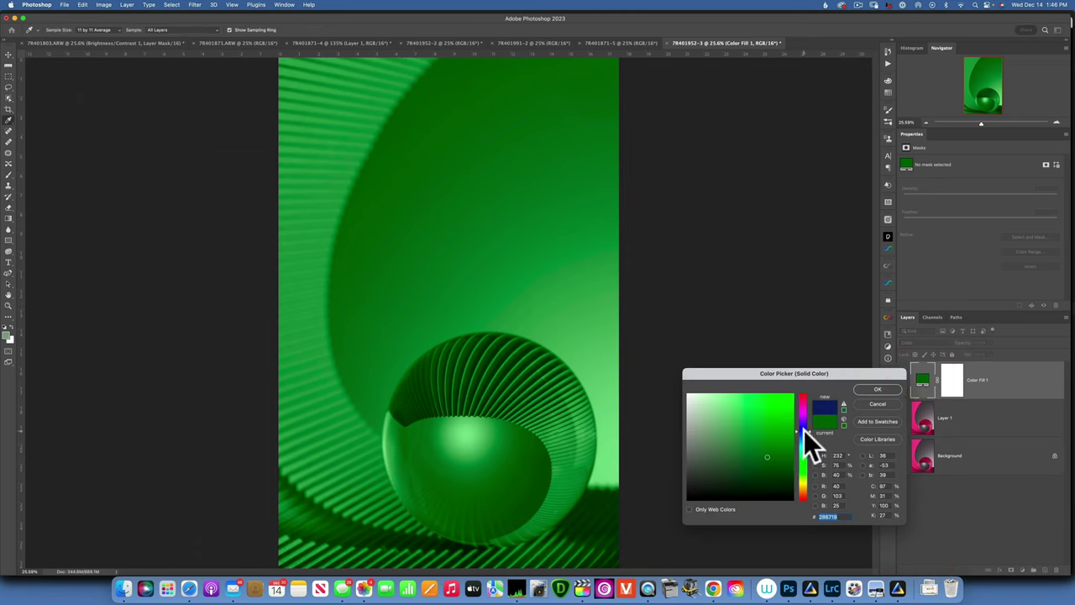
left_click(743, 428)
left_click(764, 452)
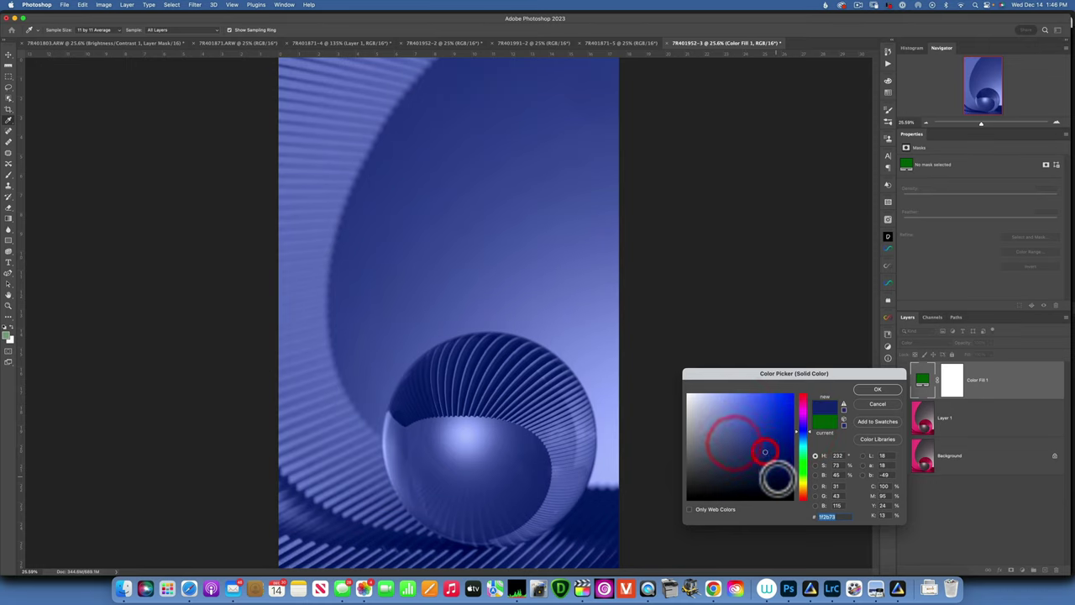
left_click(776, 477)
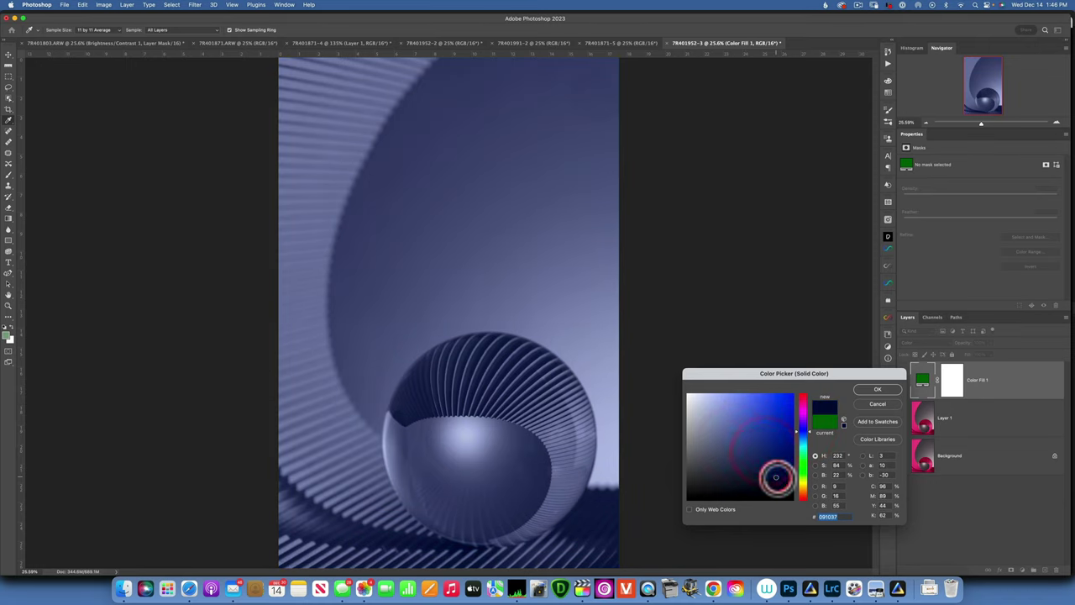
left_click(878, 403)
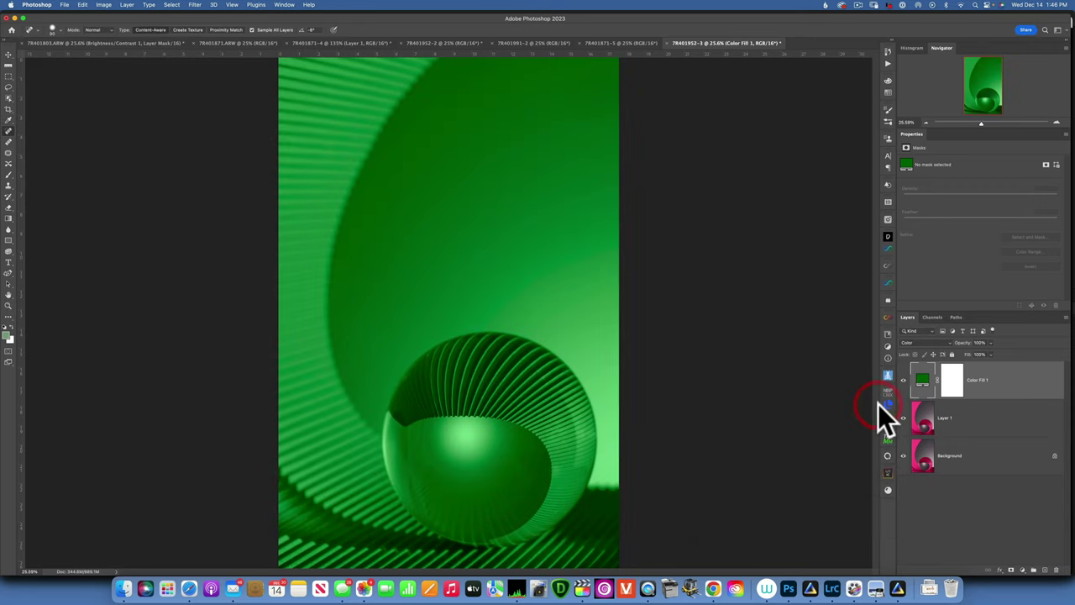
Place pexels-pixabay-159108.jpg from Downloads as an embedded layer, accepting the Camera Raw settings
left_click(65, 5)
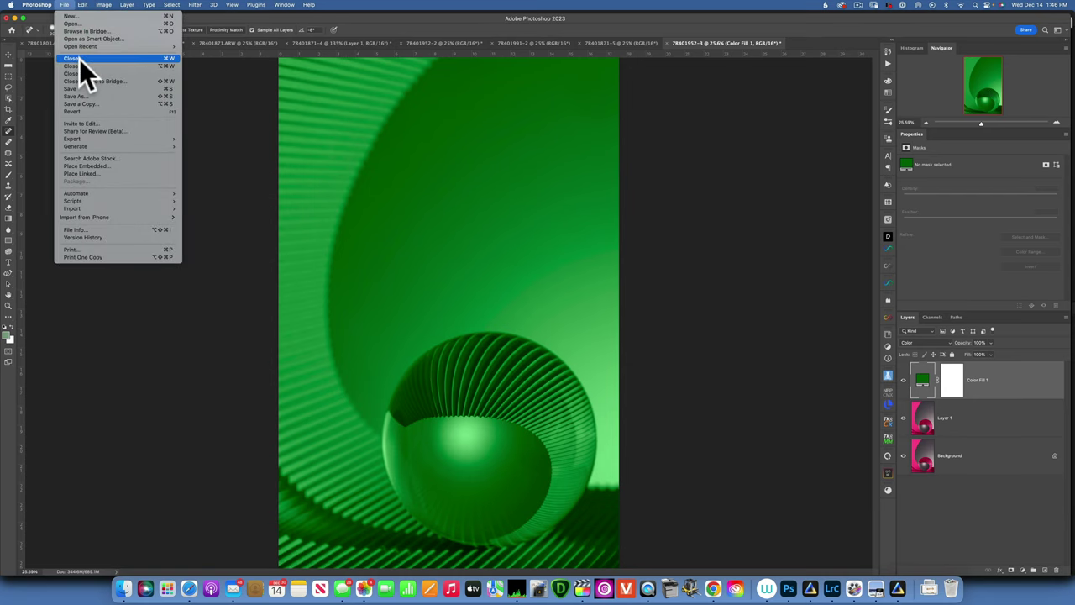
left_click(100, 164)
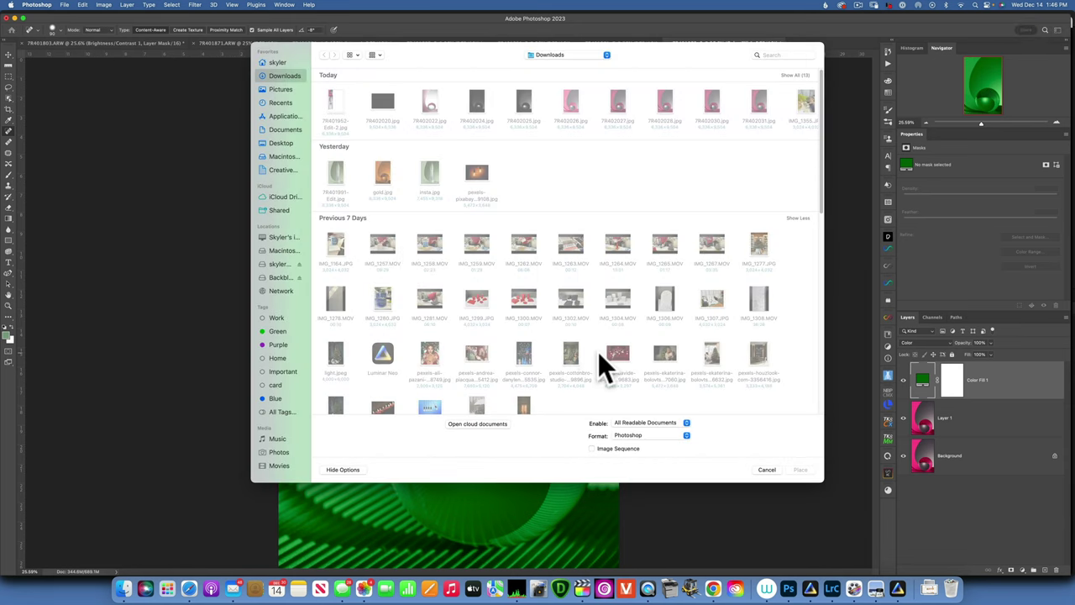
scroll(598, 351, "down", 1)
scroll(595, 343, "up", 1)
double_click(478, 173)
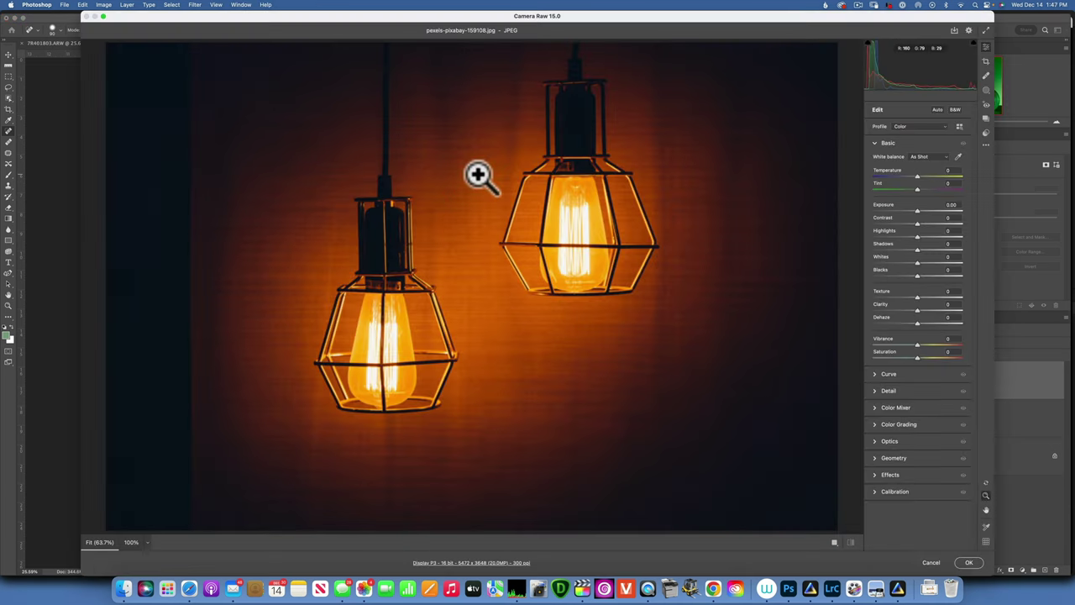
left_click(969, 562)
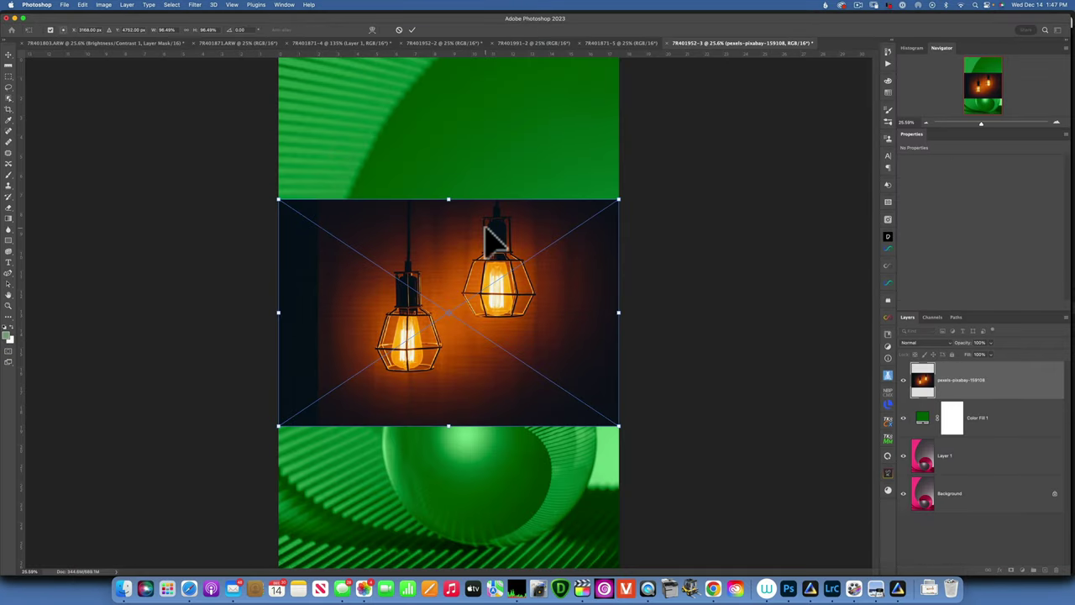
Recolour Color Fill 1 with an orange sampled from the right lamp bulb, then hide the lamp layer
double_click(924, 415)
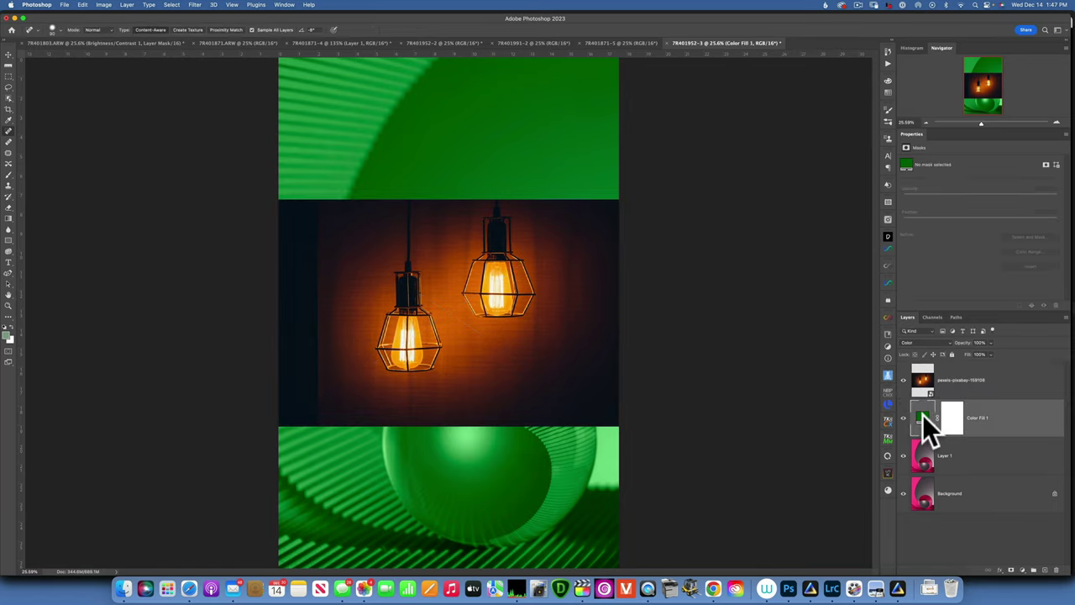
left_click(468, 266)
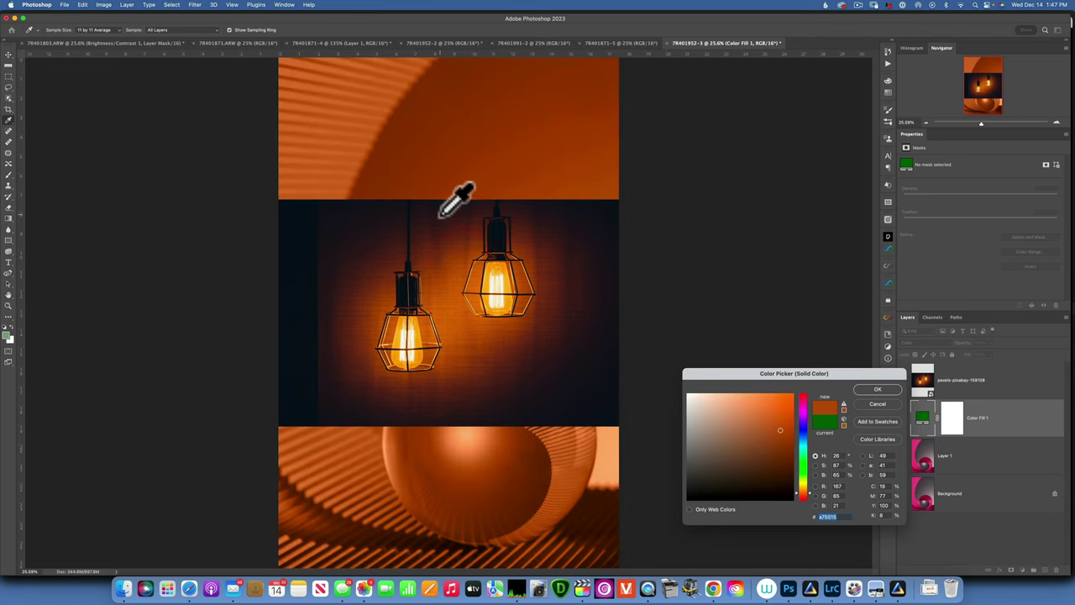
left_click(484, 277)
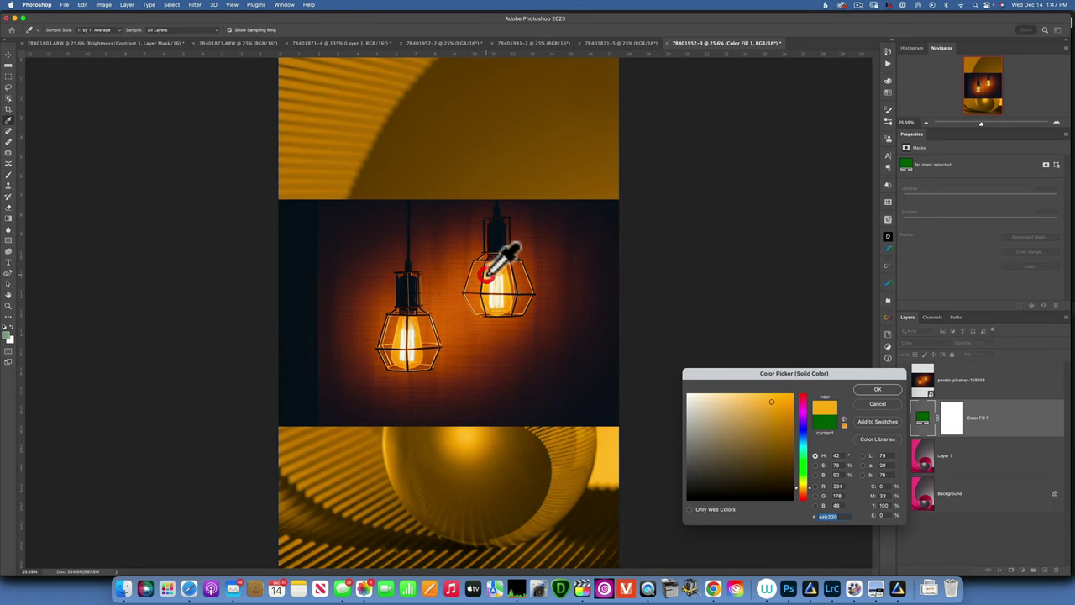
mouse_move(490, 274)
left_mouse_down()
mouse_move(473, 249)
mouse_move(491, 296)
mouse_move(480, 284)
left_mouse_up()
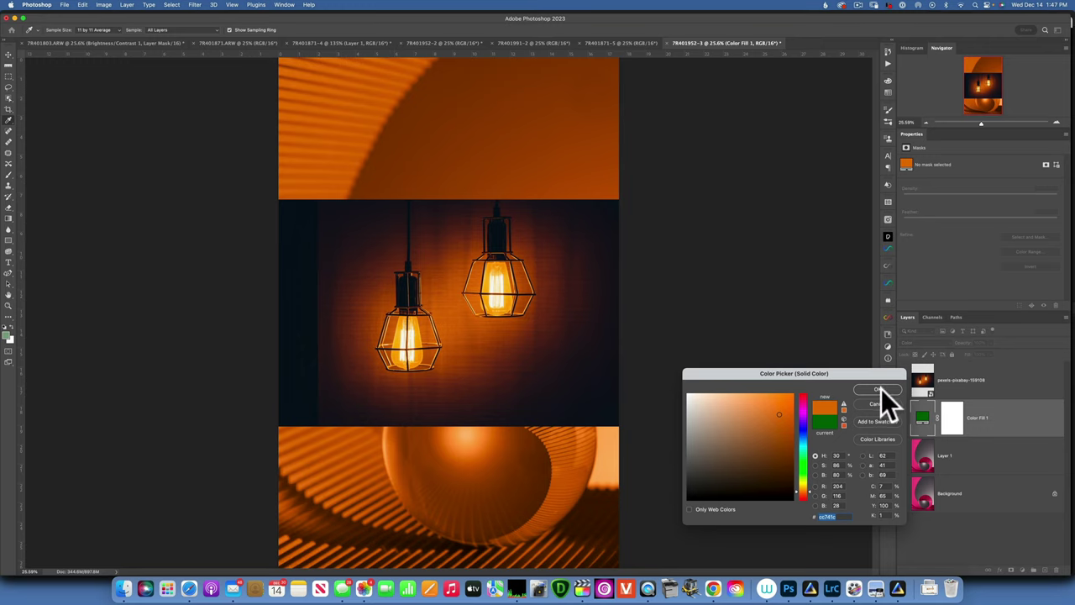
left_click(881, 389)
left_click(921, 380)
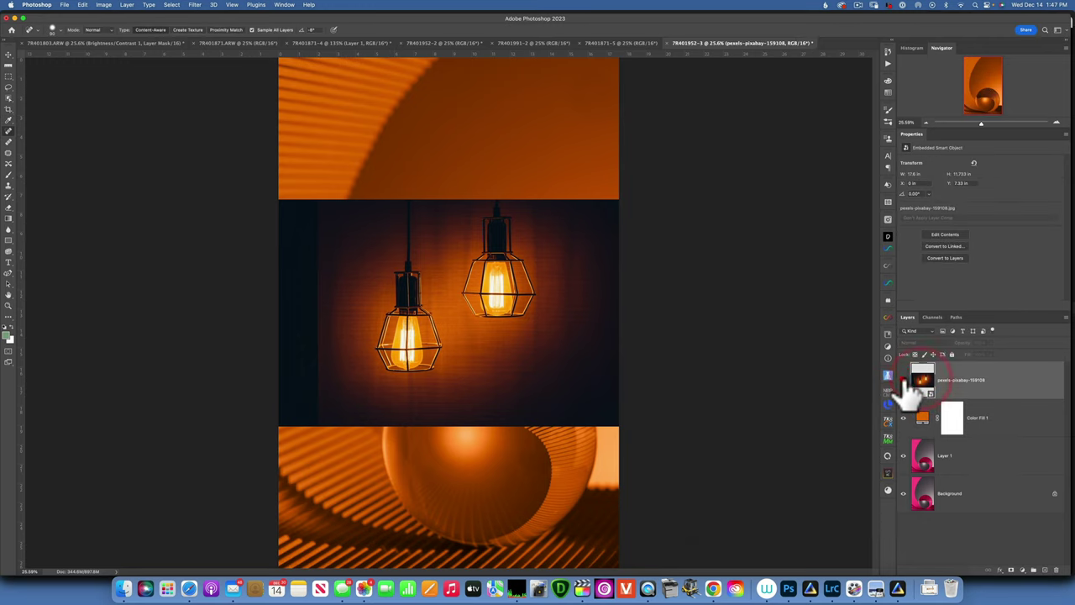
left_click(903, 379)
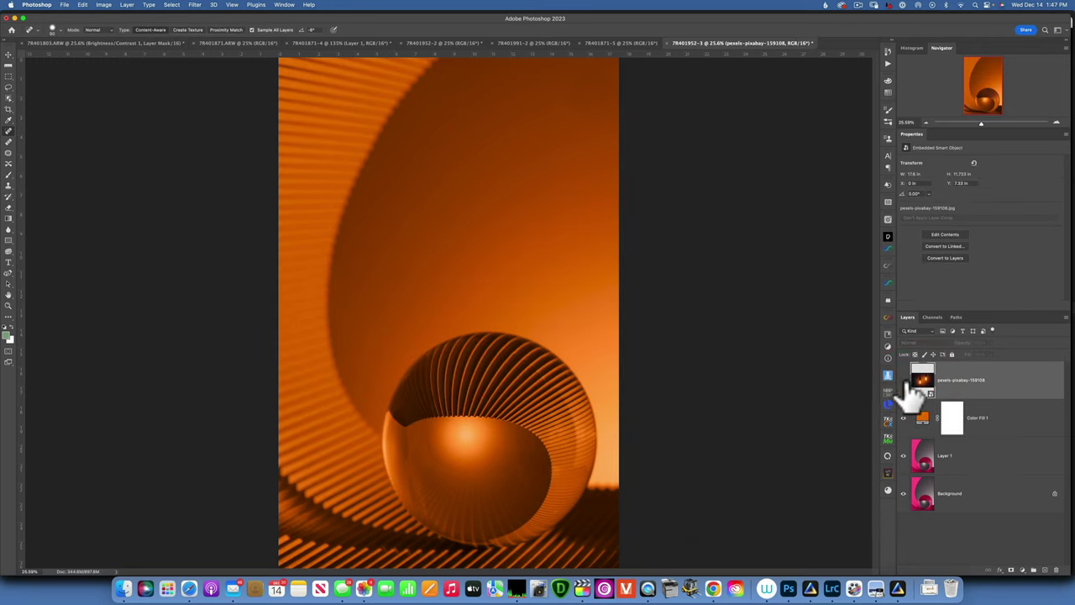